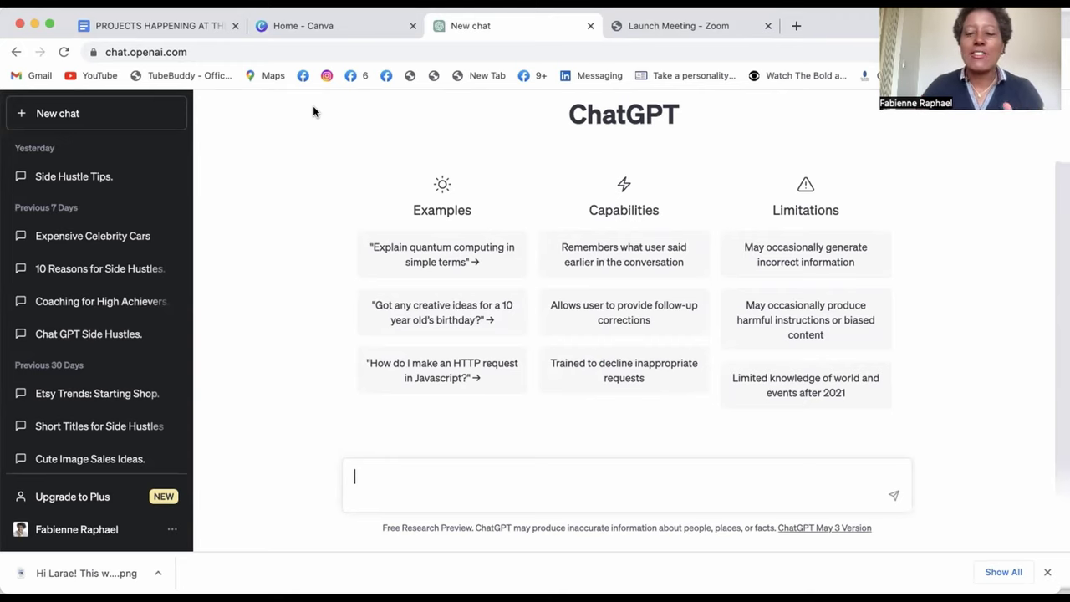
- Paste the Etsy image-ideas prompt into ChatGPT, send it, and scroll through the ten-idea reply
right_click(396, 478)
left_click(418, 439)
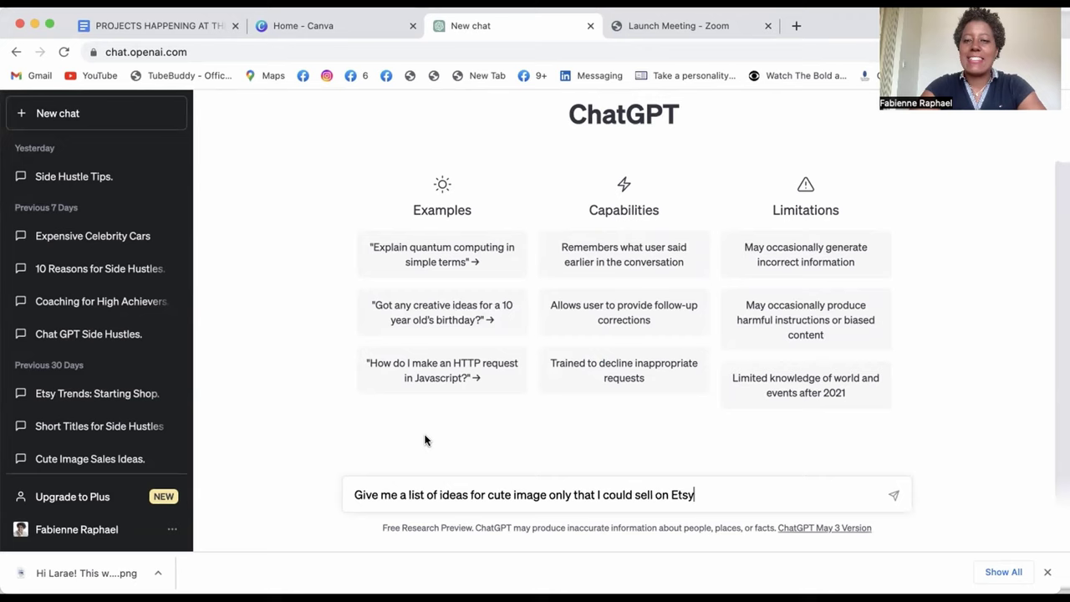
key("Return")
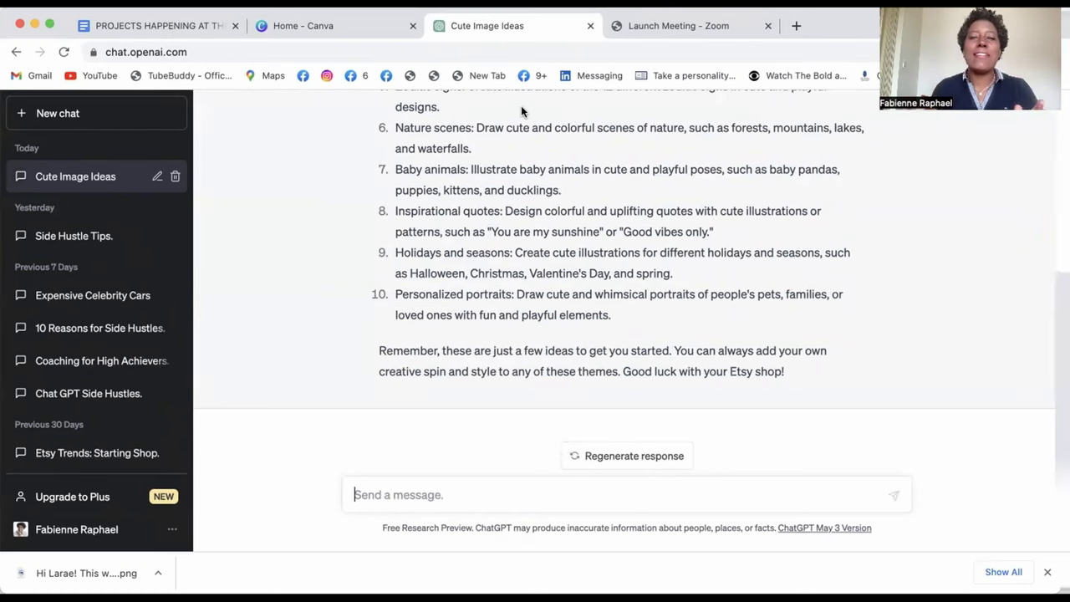
scroll(493, 221, "up", 1)
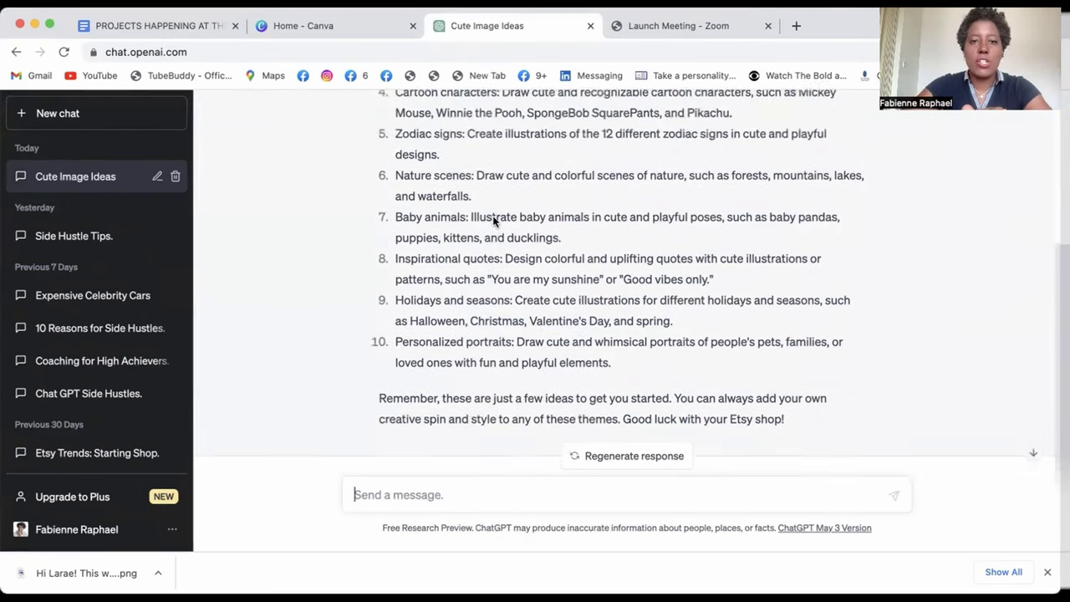
scroll(493, 220, "up", 1)
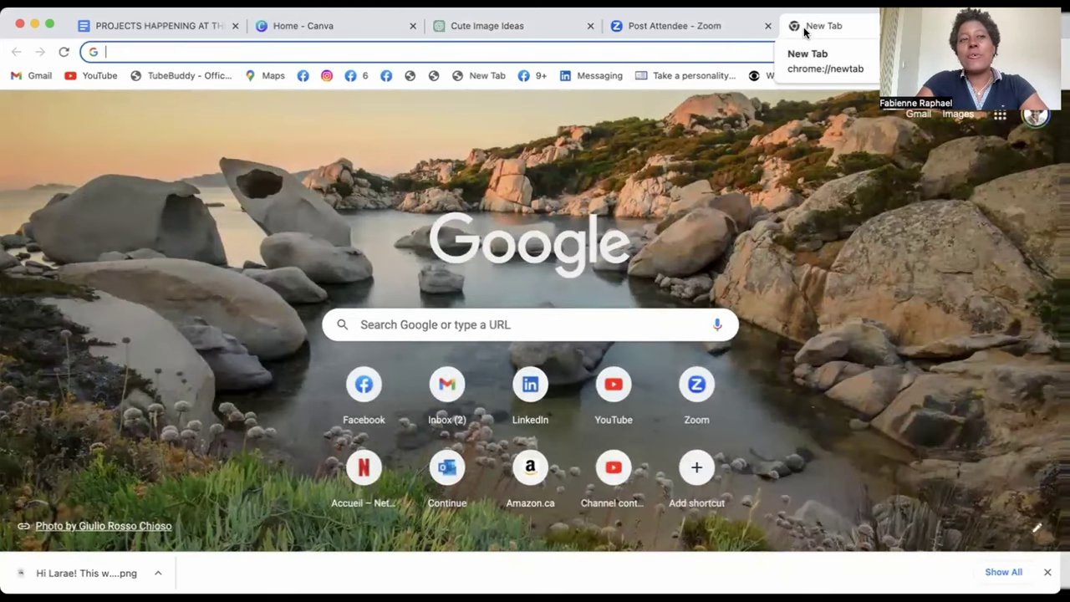
- Load midjourney.com and open its documentation down to the Most Viewed Articles
type("mid")
key("Return")
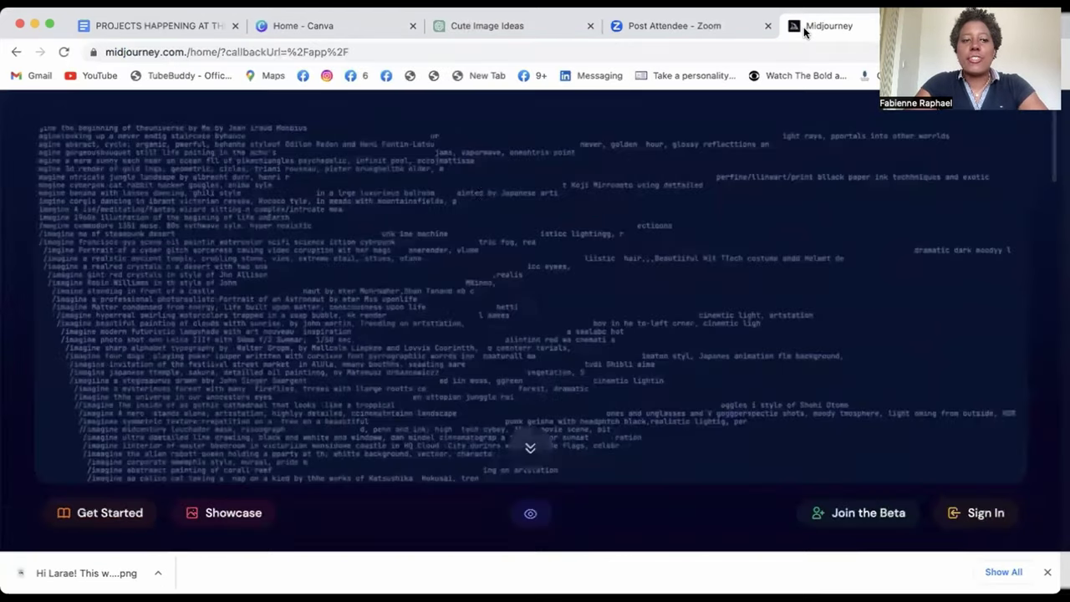
left_click(99, 513)
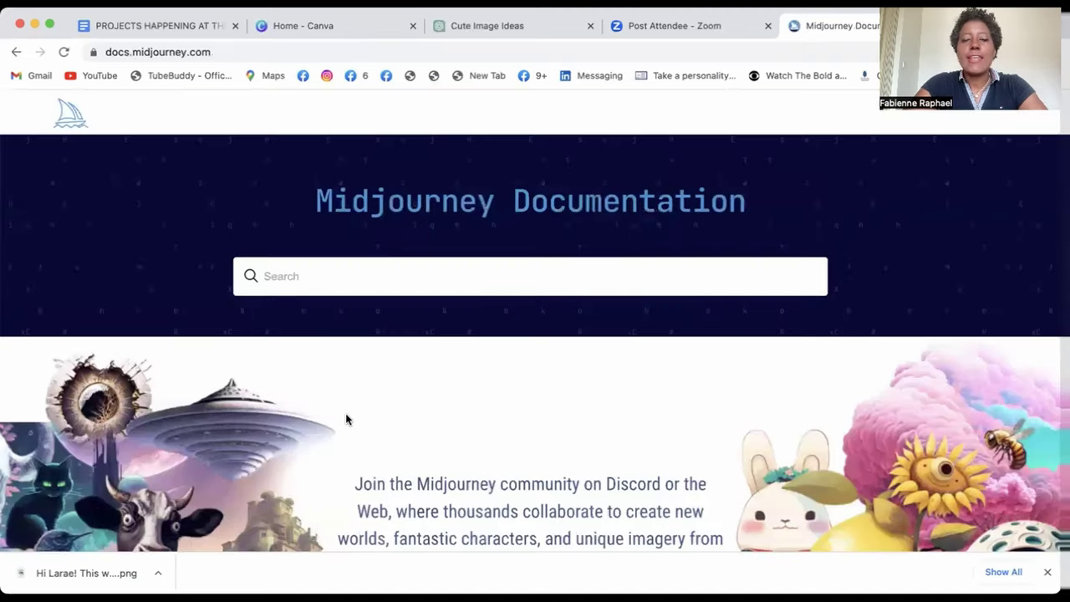
scroll(345, 413, "down", 10)
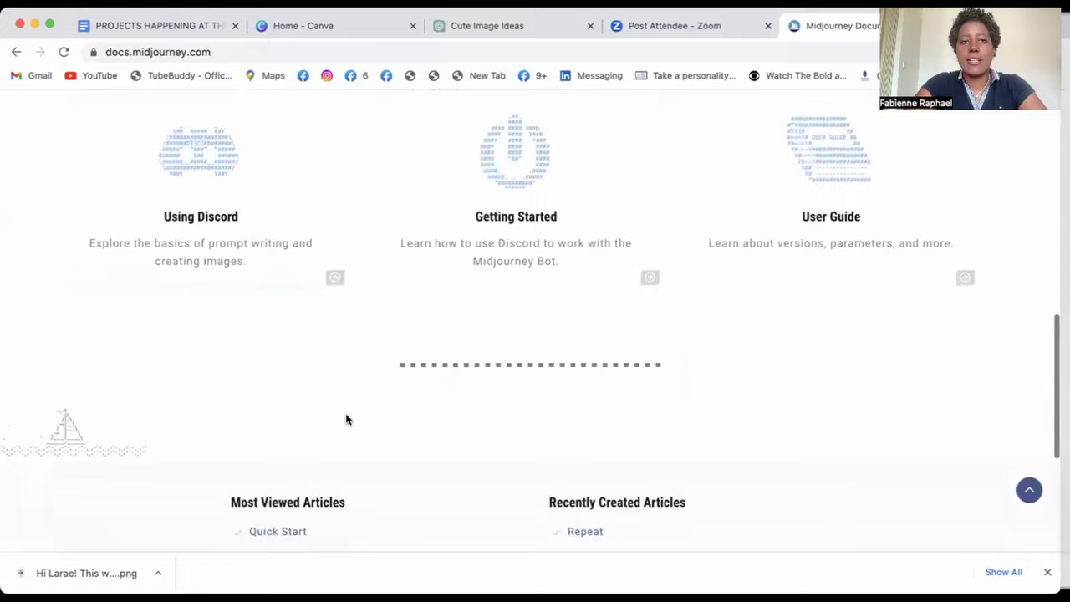
scroll(345, 412, "down", 5)
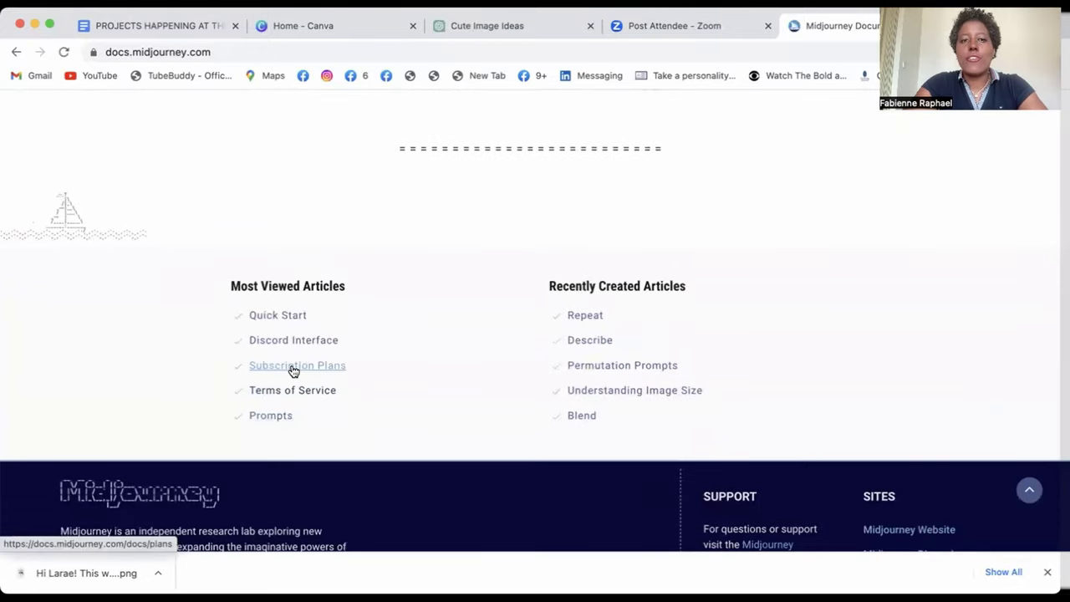
- Open the Subscription Plans article and review the Free, Basic, Standard and Pro plan comparison
left_click(293, 368)
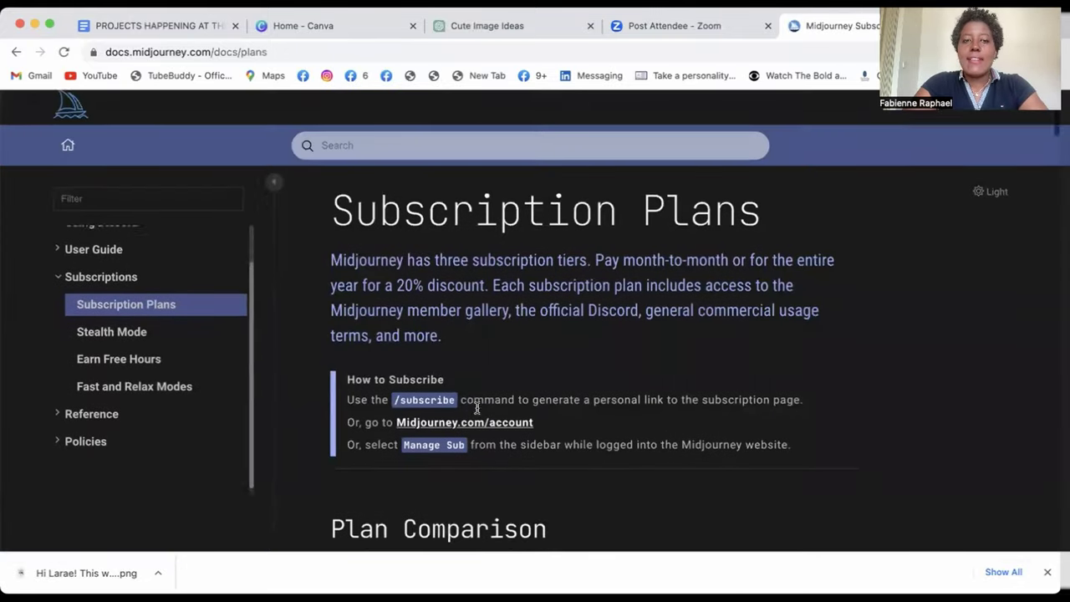
scroll(477, 408, "down", 5)
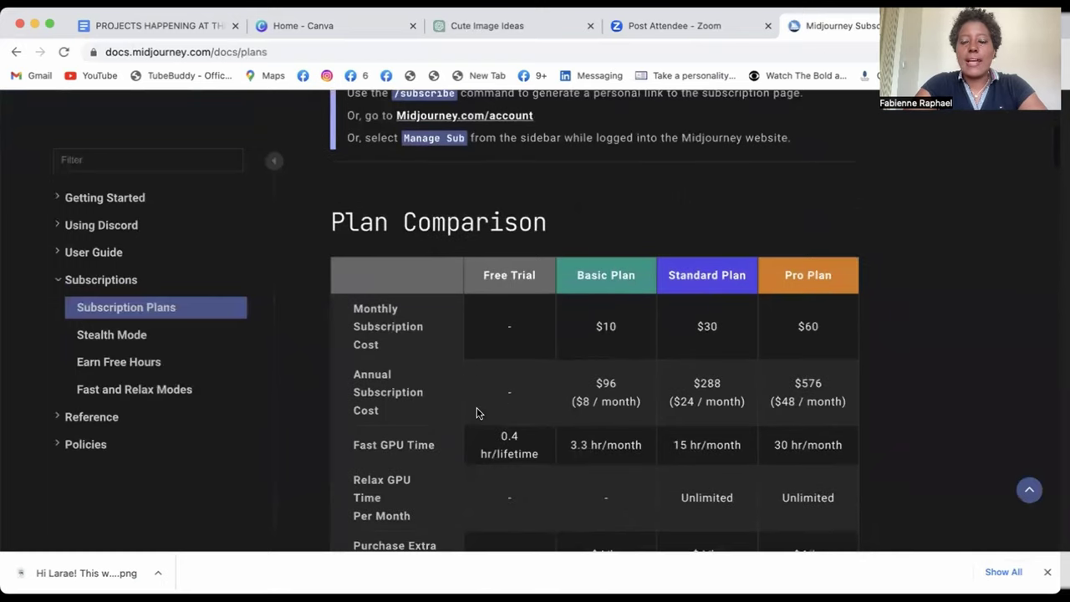
scroll(599, 342, "down", 2)
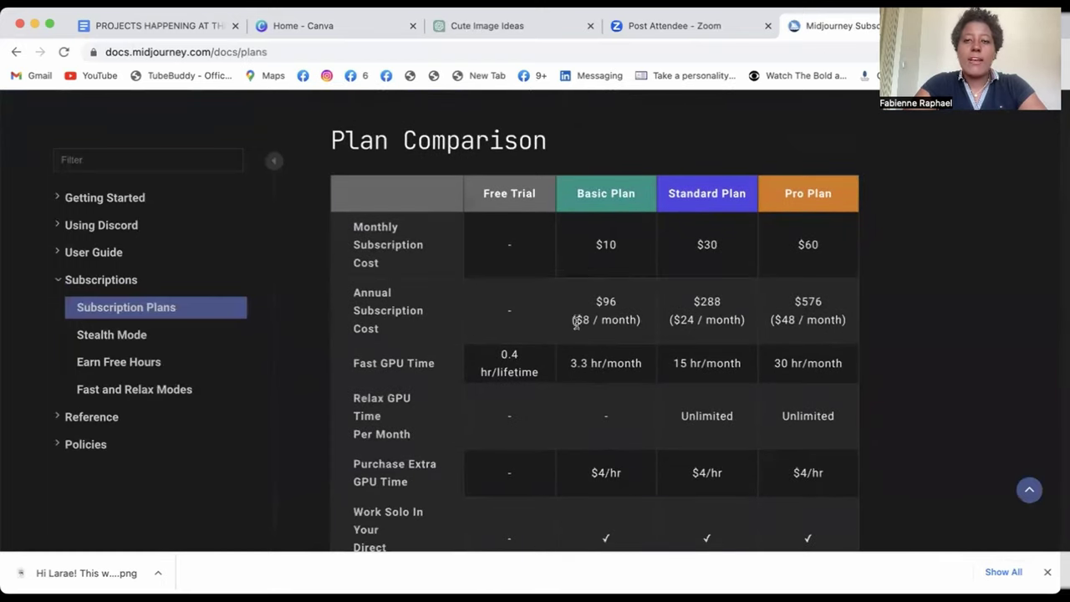
scroll(600, 278, "down", 1)
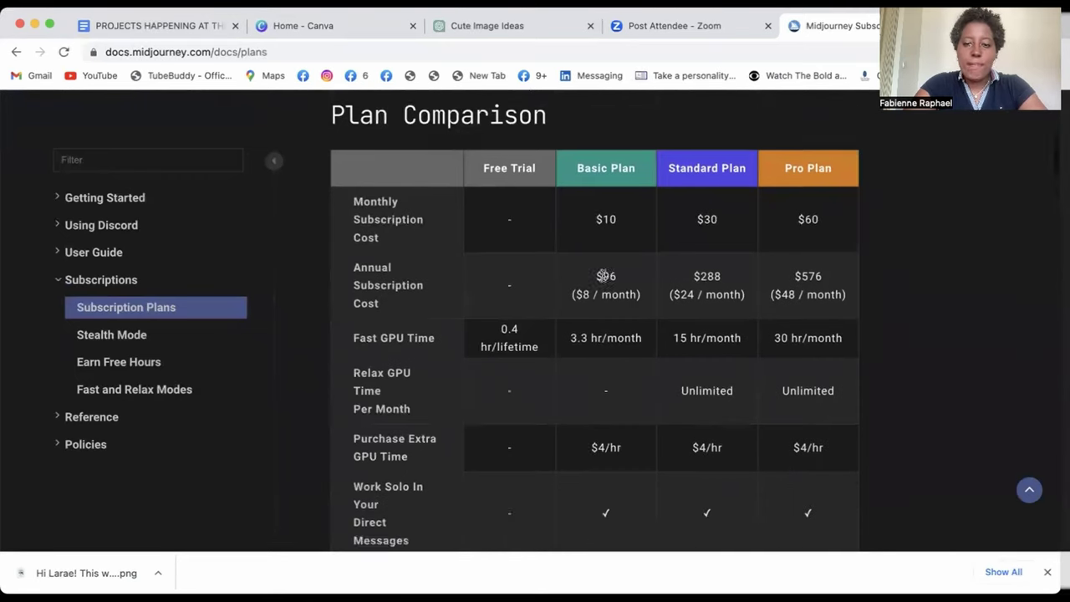
scroll(602, 275, "down", 6)
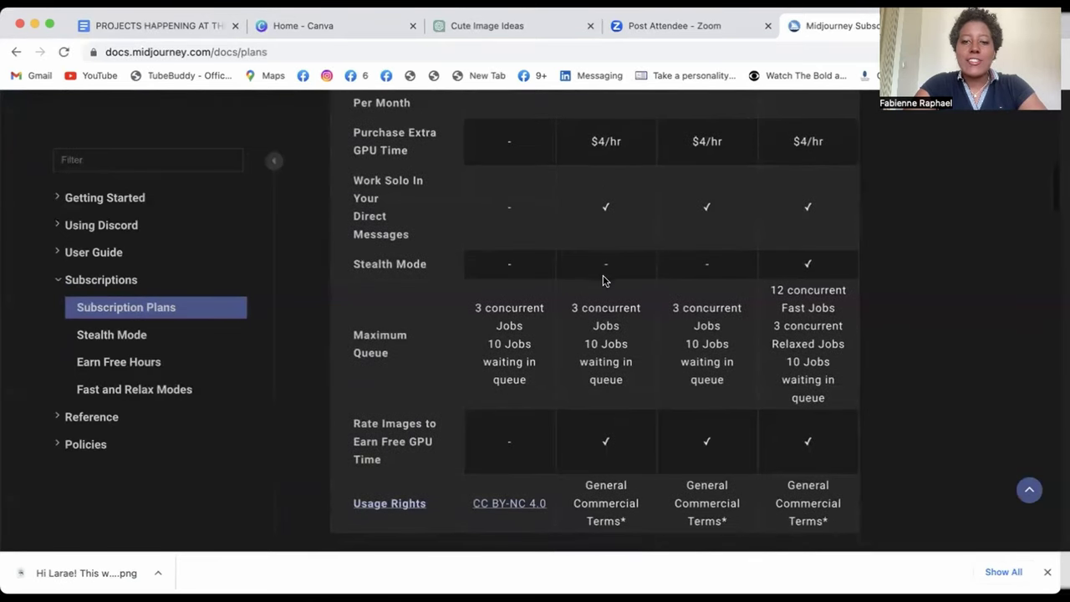
scroll(605, 280, "up", 1)
scroll(605, 280, "down", 1)
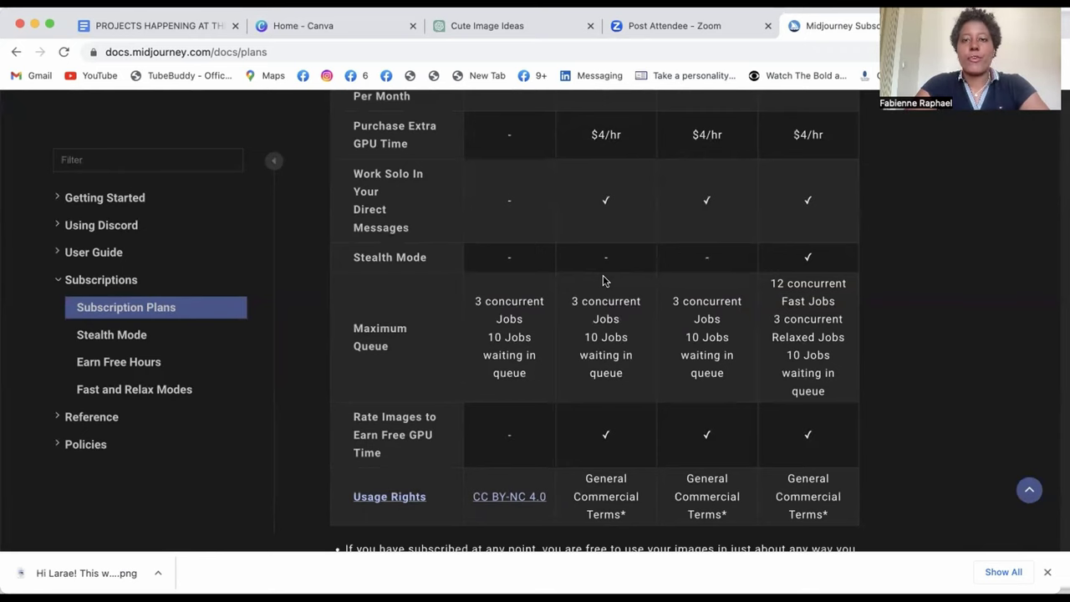
scroll(603, 277, "up", 3)
scroll(607, 199, "up", 3)
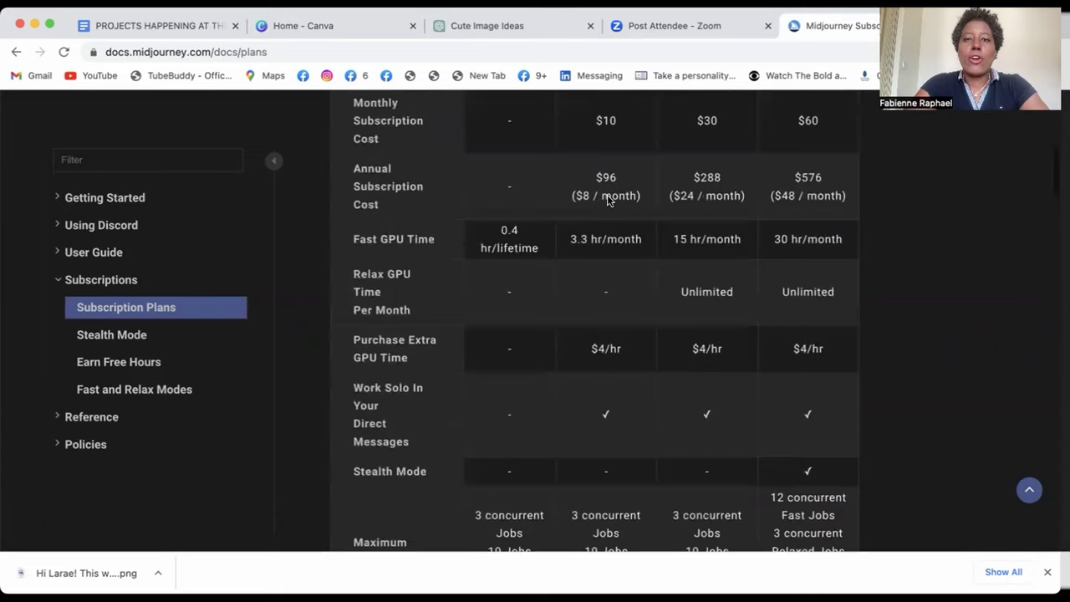
scroll(608, 199, "up", 2)
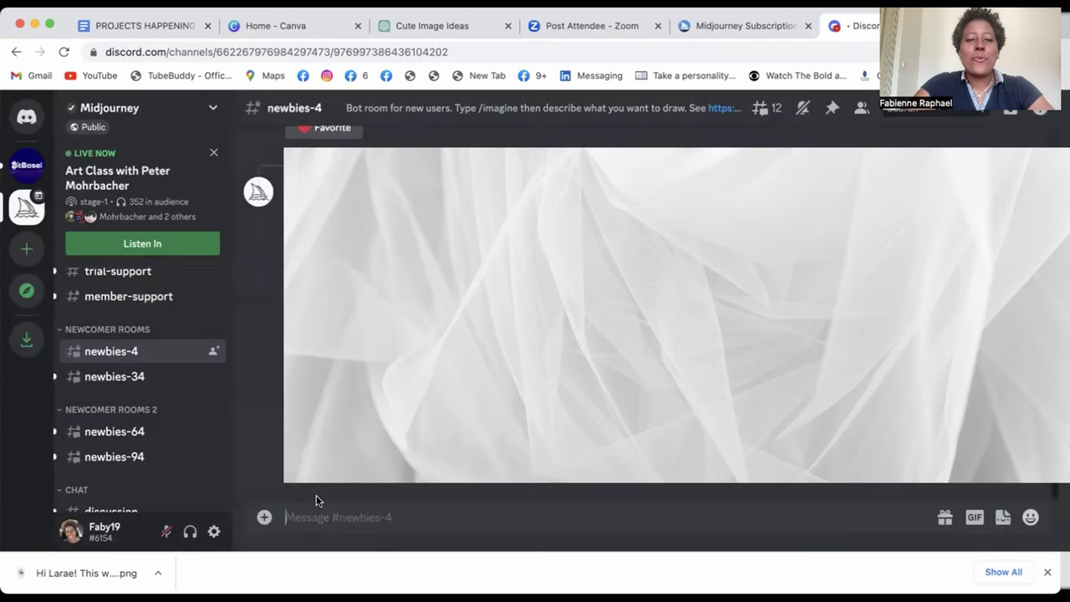
- Send the /imagine prompt 'cute baby panda cartoon style sleeping in crib -- ar 2:3' in newbies-4
left_click(322, 520)
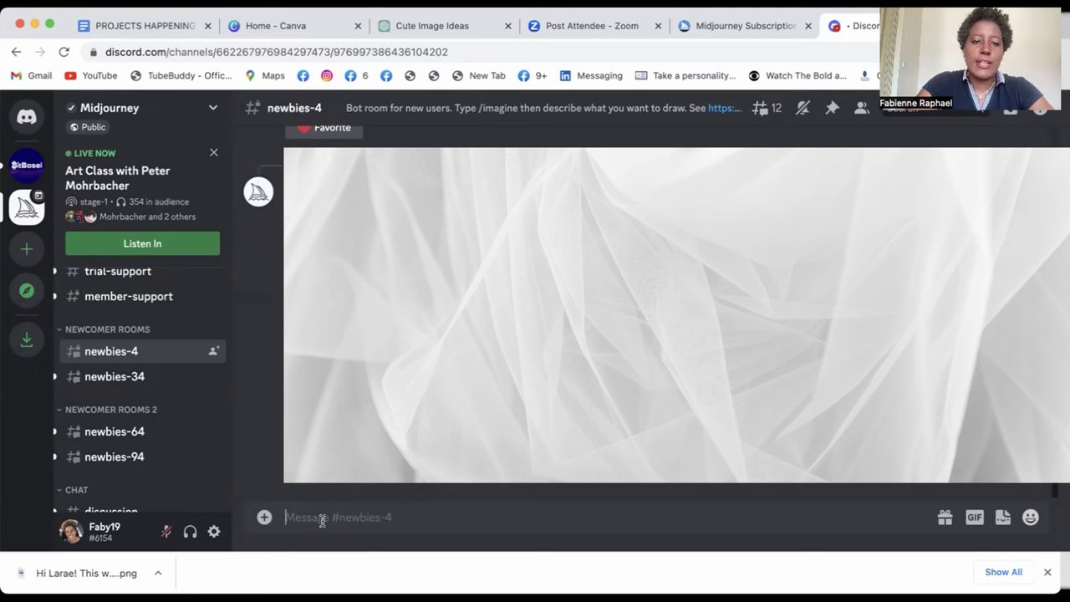
type("/")
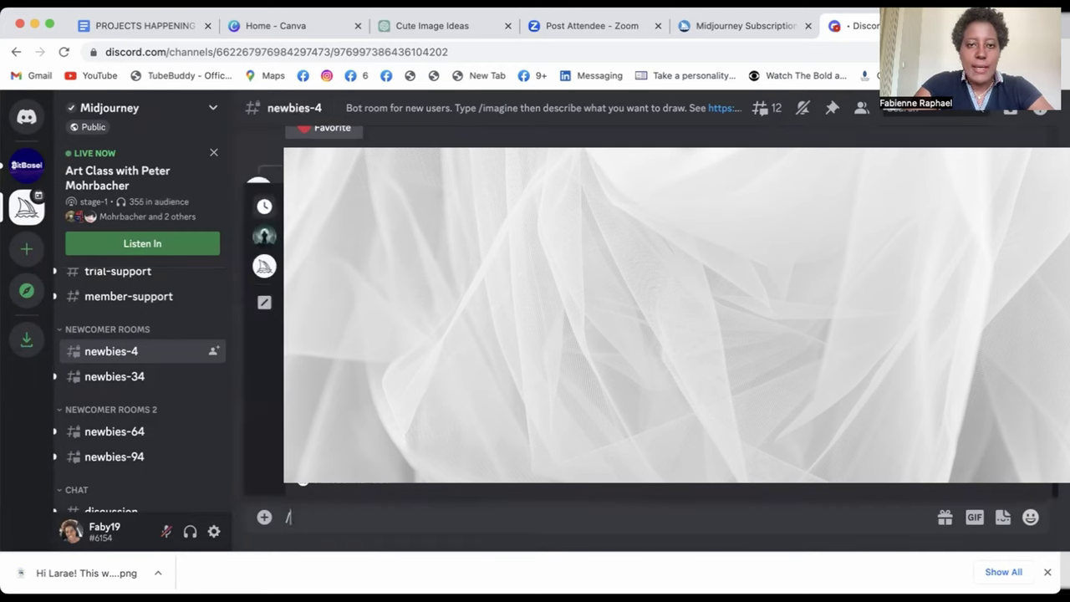
key("Tab")
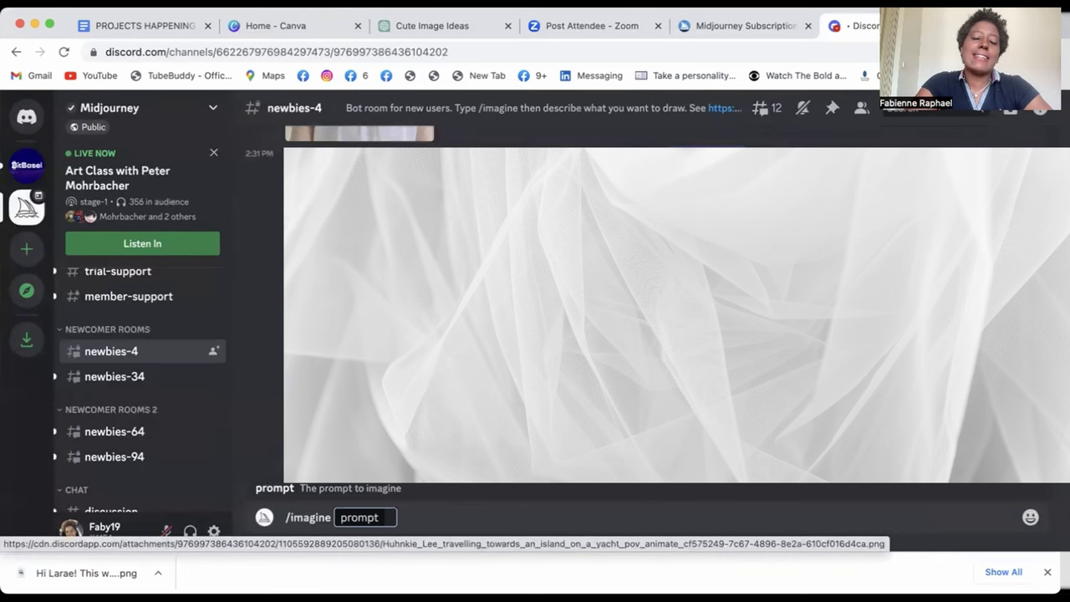
type("cute ba")
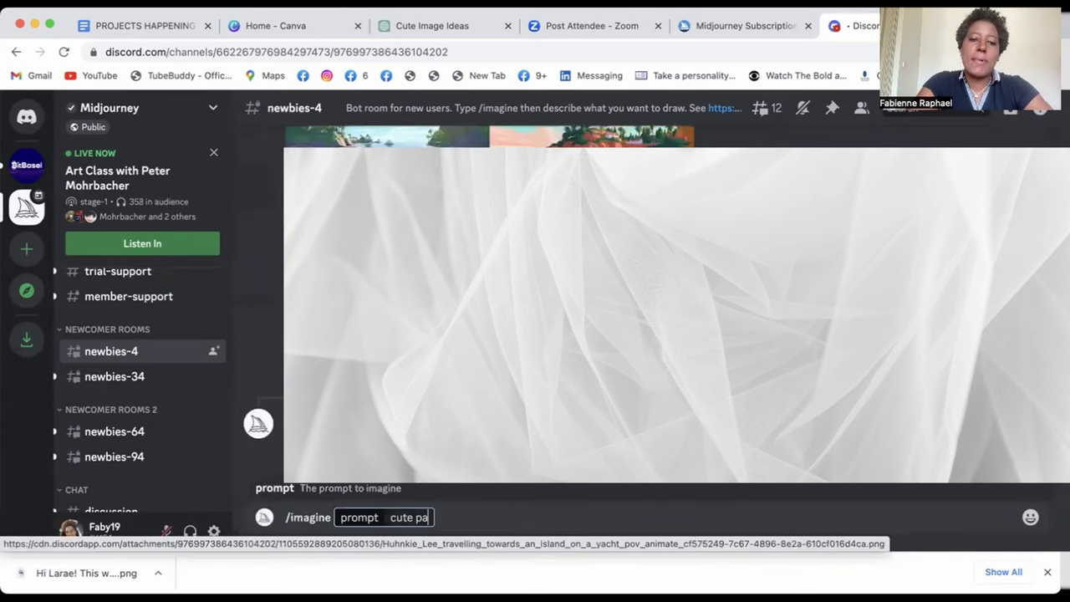
type("by panda")
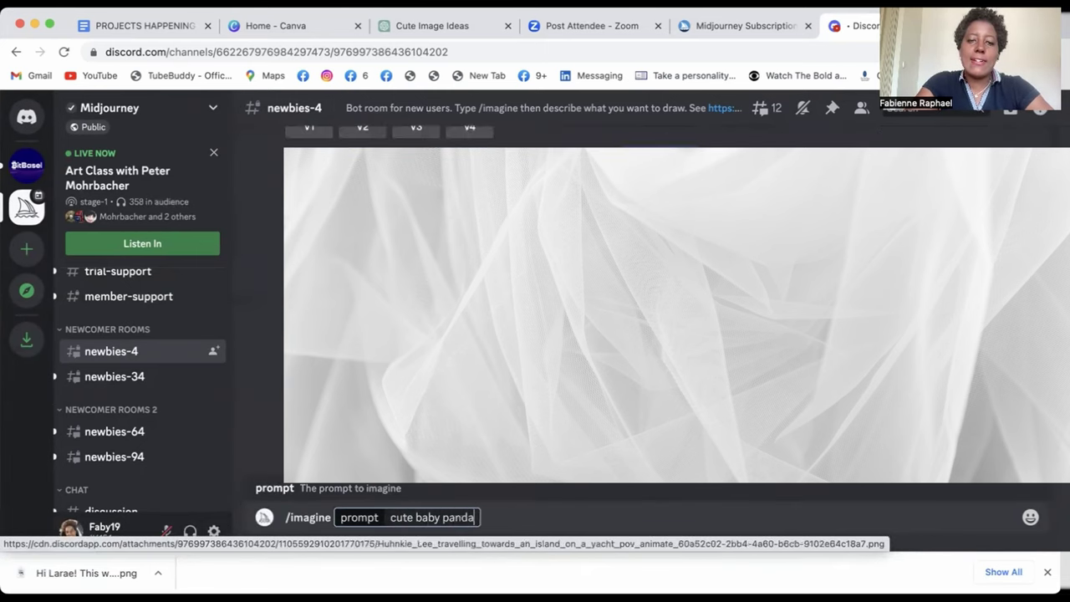
type(" cartoo")
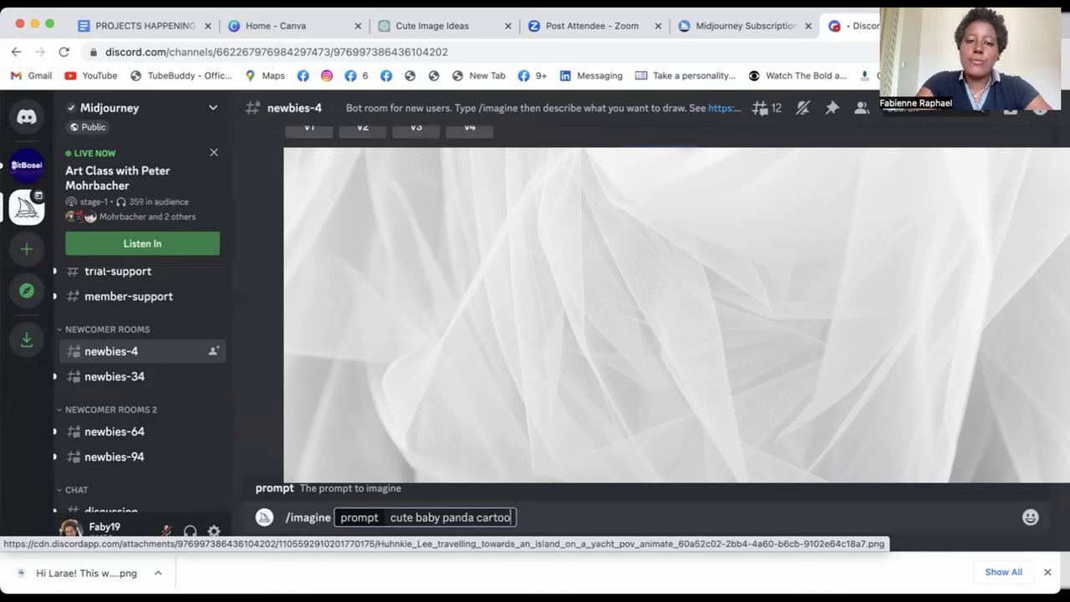
type("n style sleep")
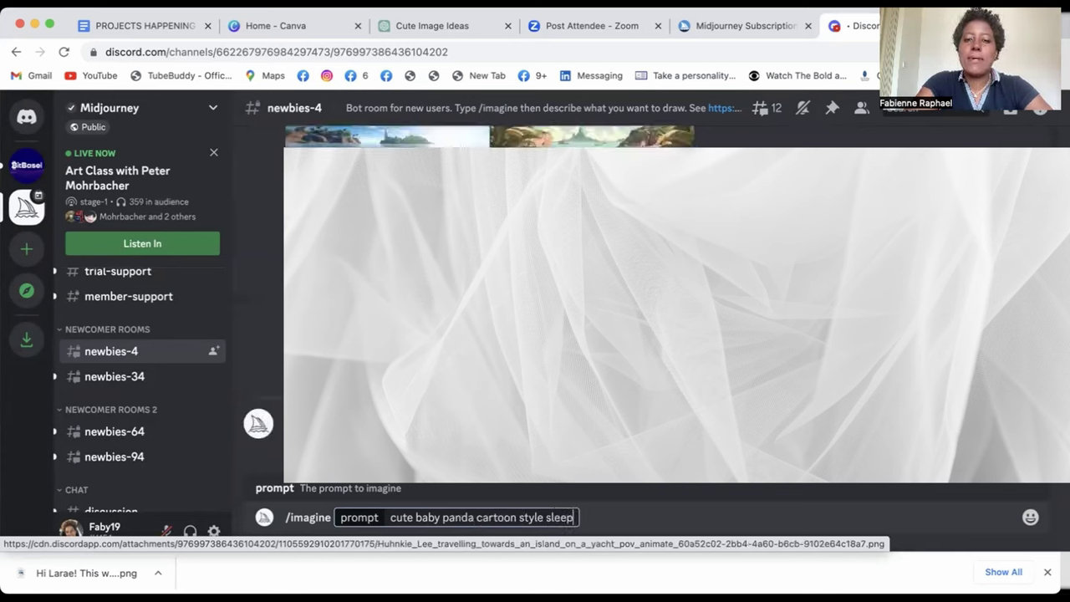
type("ing in crib")
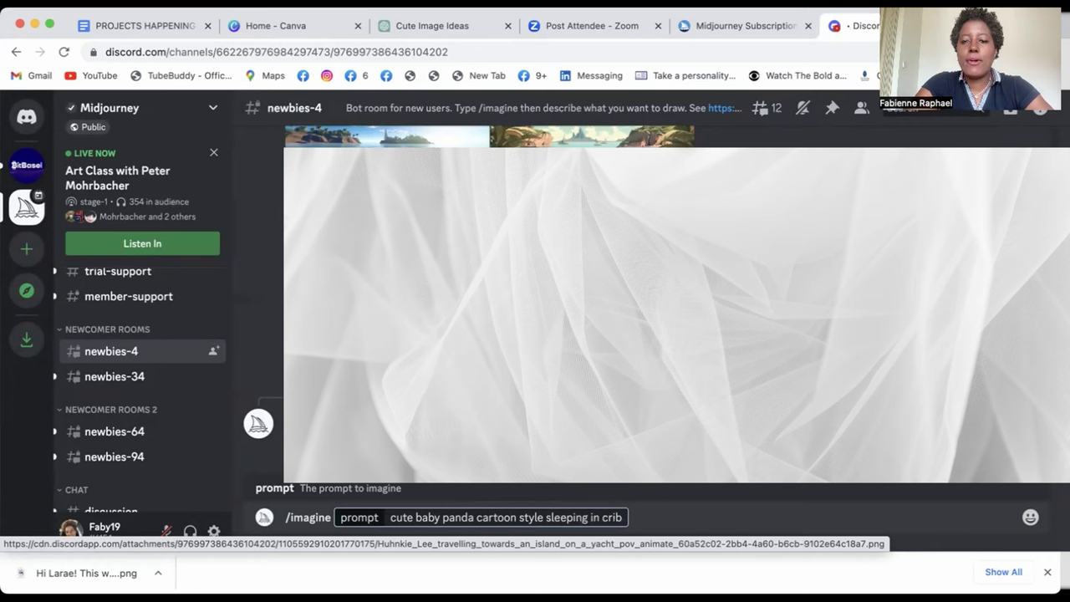
type(" ar")
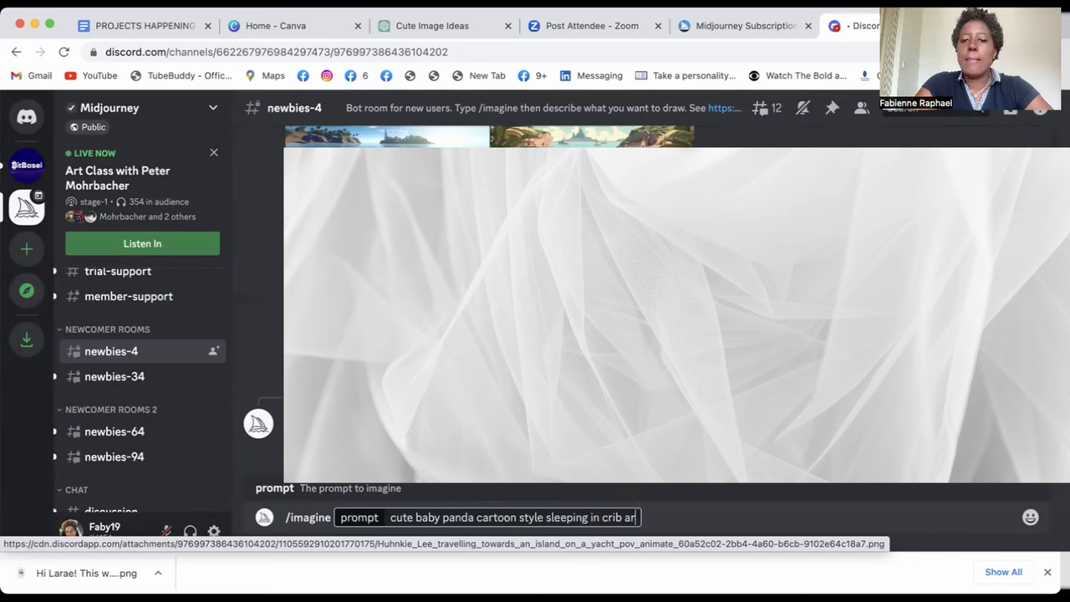
key("BackSpace")
key("BackSpace")
type("-- ar")
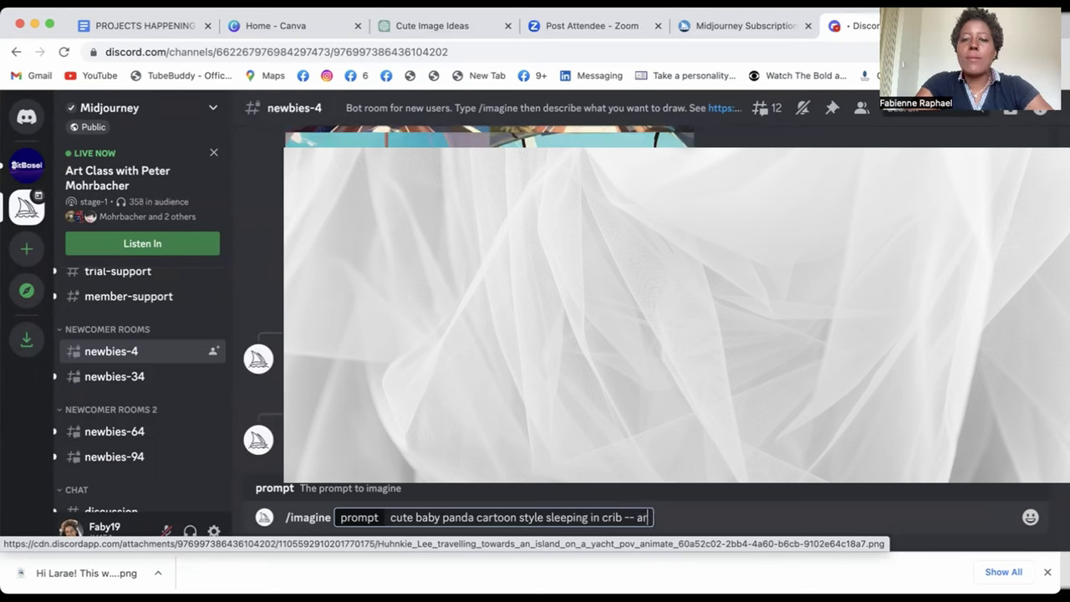
type(" 2:")
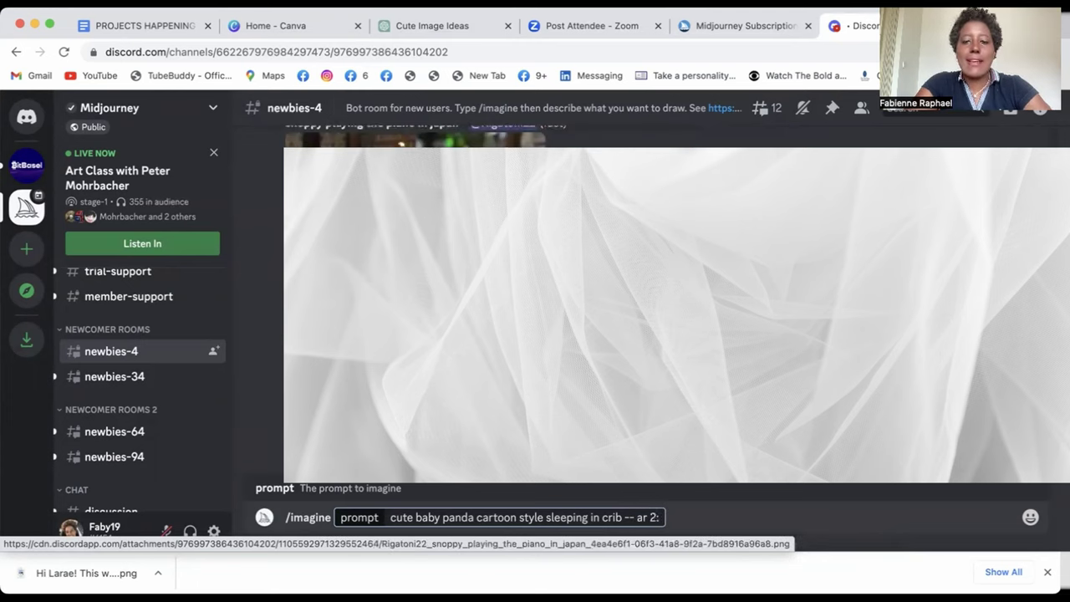
type("3")
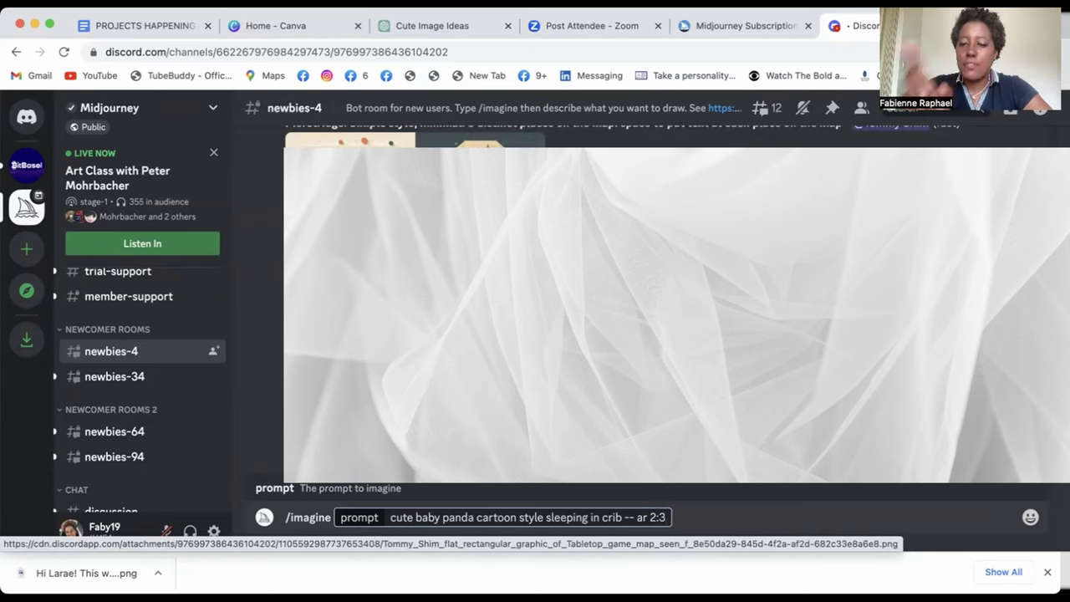
key("Return")
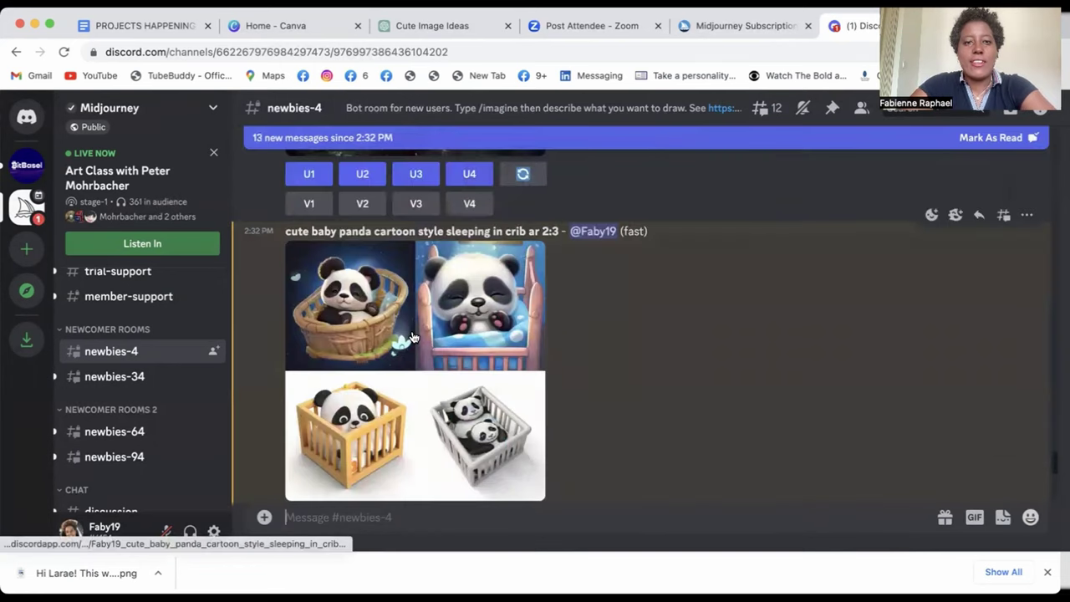
- Open the four-panda grid full size in its own tab, zoom in to inspect it, then close Discord's preview
left_click(412, 337)
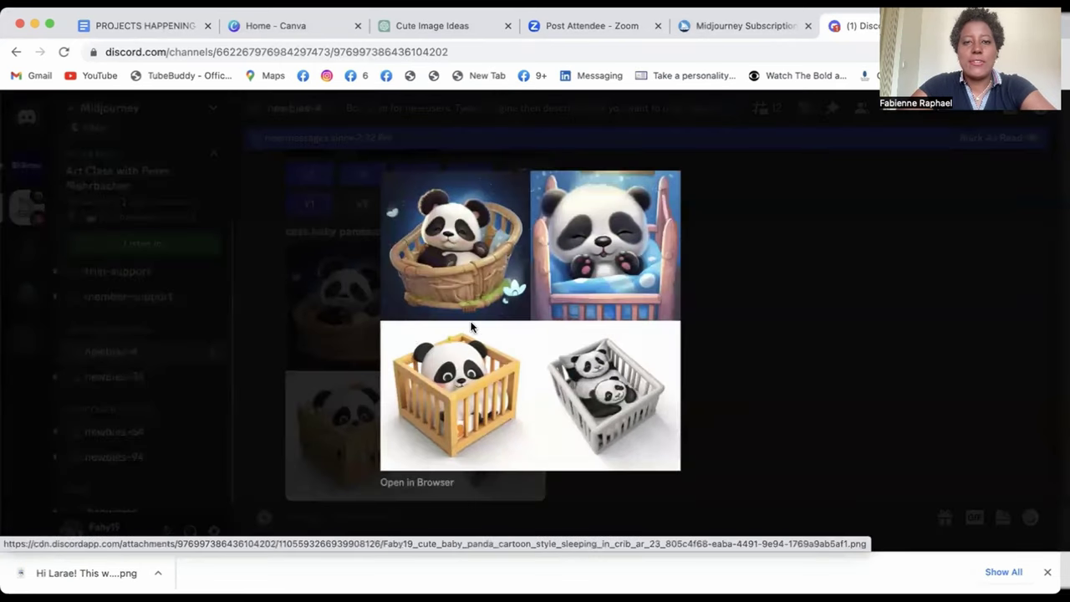
left_click(441, 480)
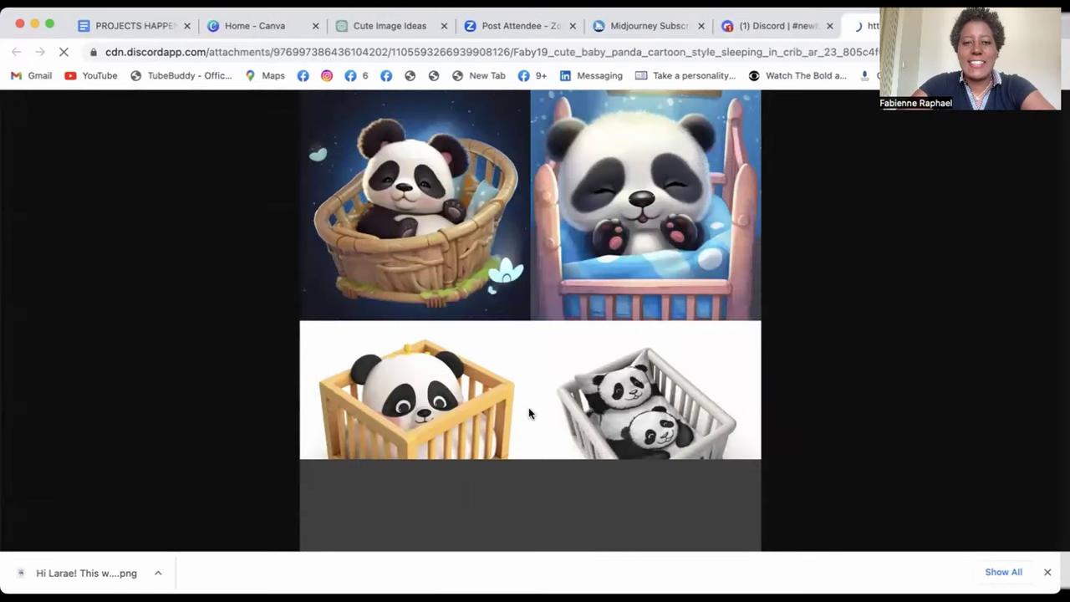
left_click(541, 272)
scroll(541, 272, "up", 2)
scroll(541, 273, "left", 15)
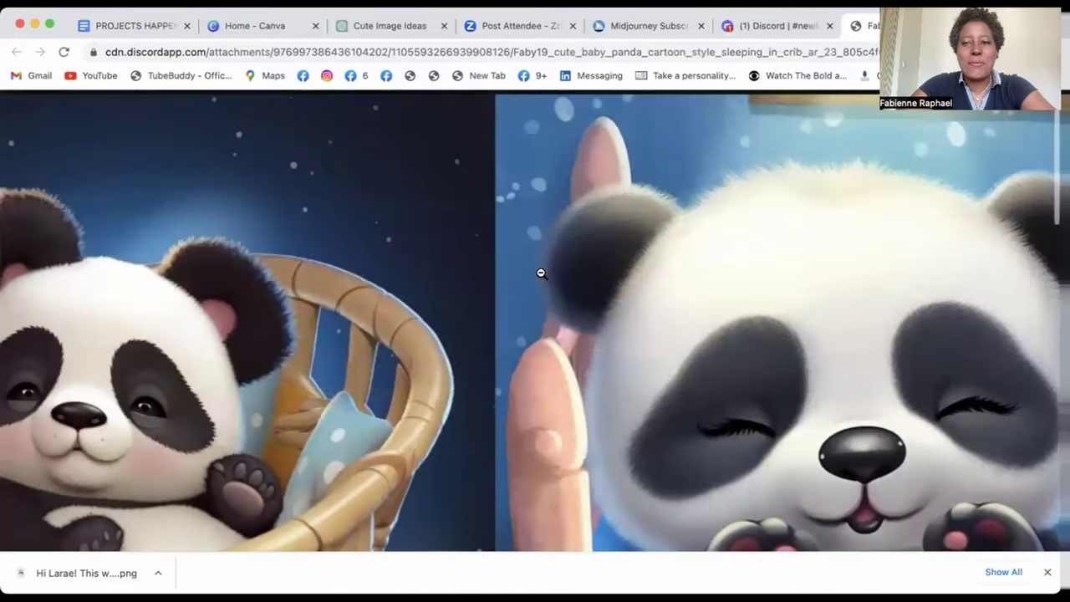
scroll(540, 271, "right", 8)
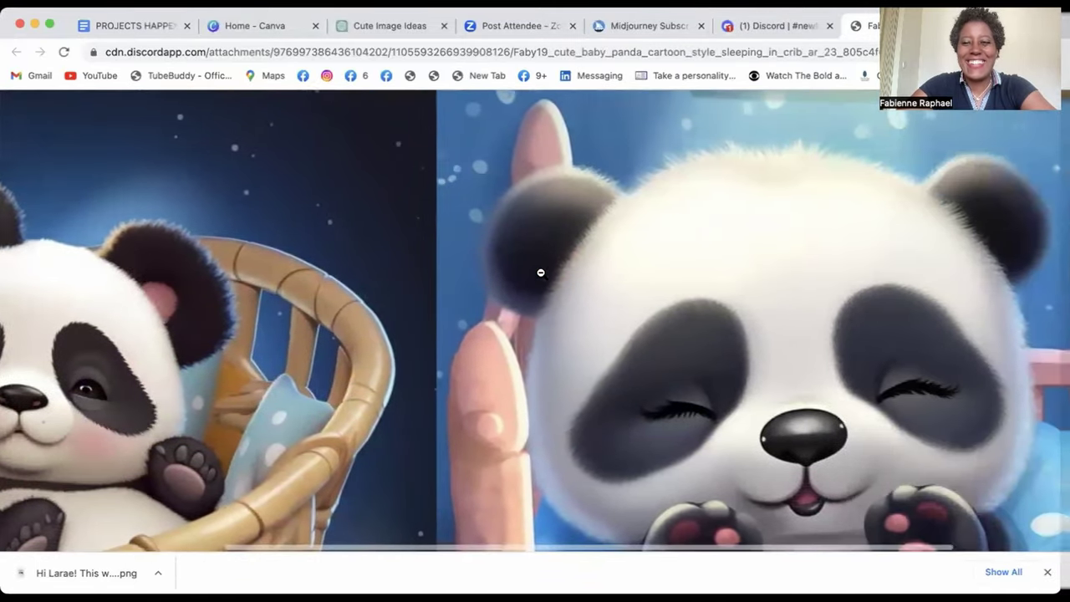
scroll(541, 272, "left", 6)
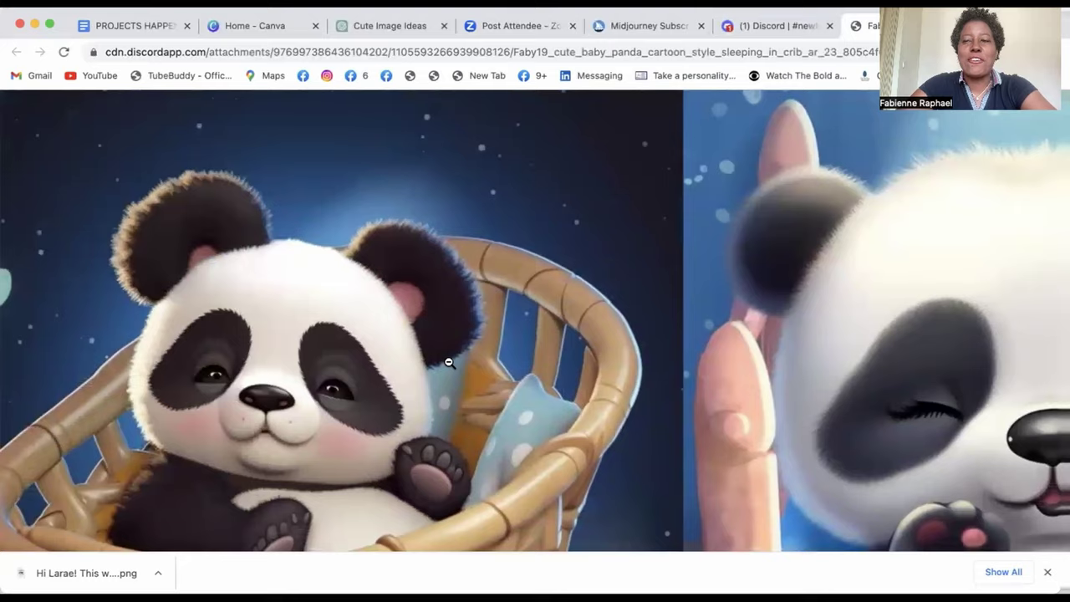
left_click(782, 33)
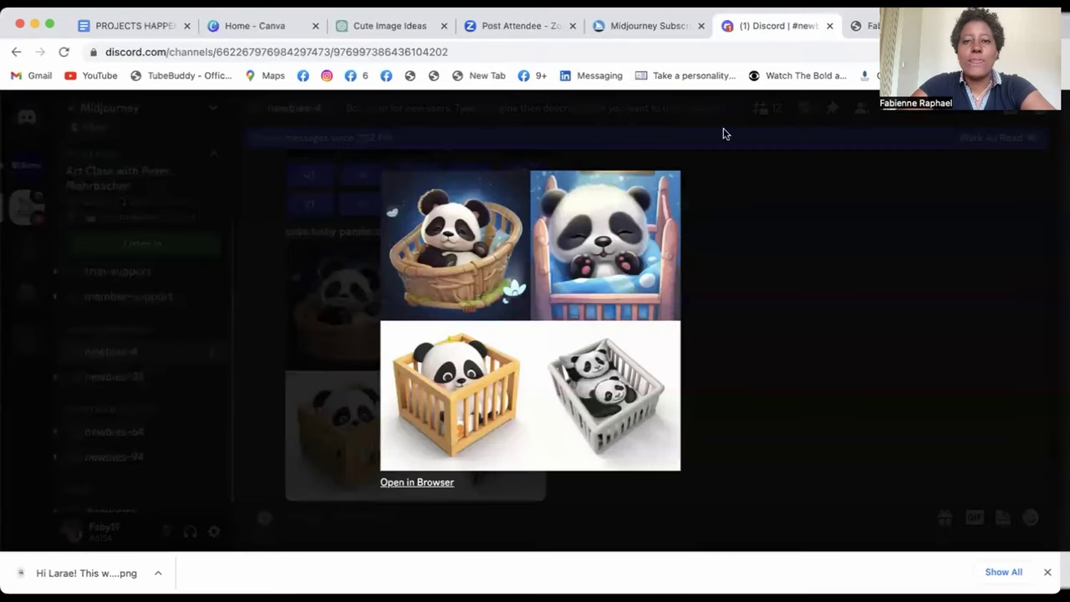
left_click(335, 406)
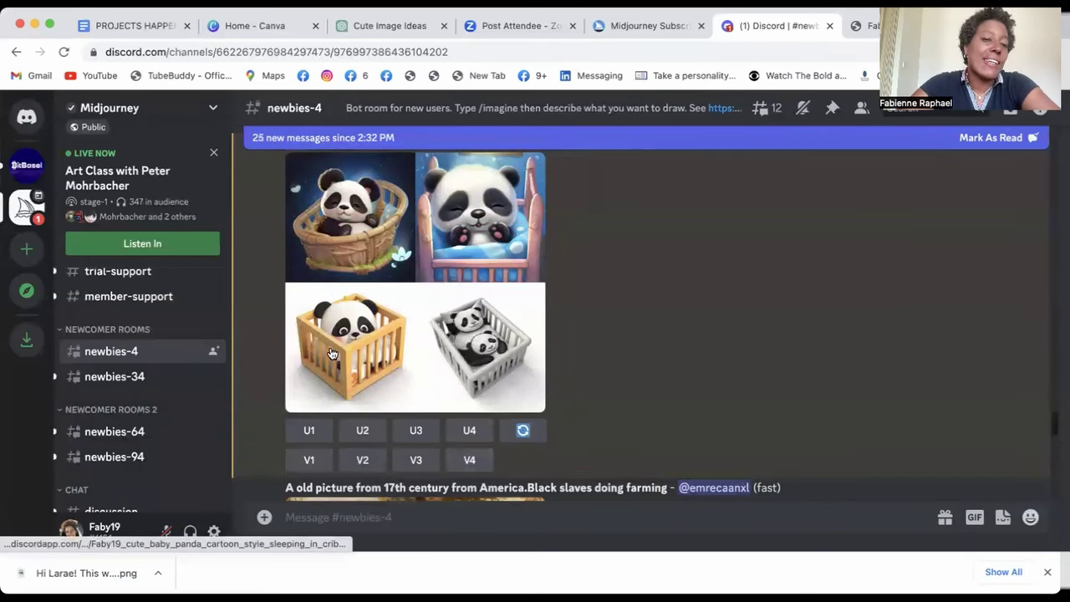
- Request V3 variations, upscale panda U1, and enlarge the upscaled basket panda Image #1
left_click(415, 460)
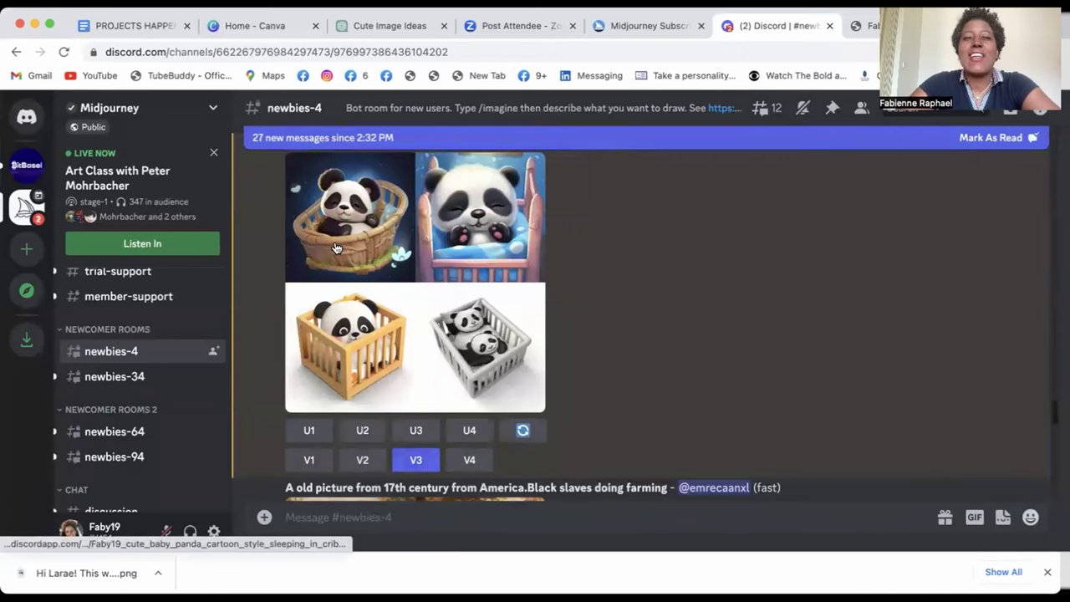
left_click(308, 430)
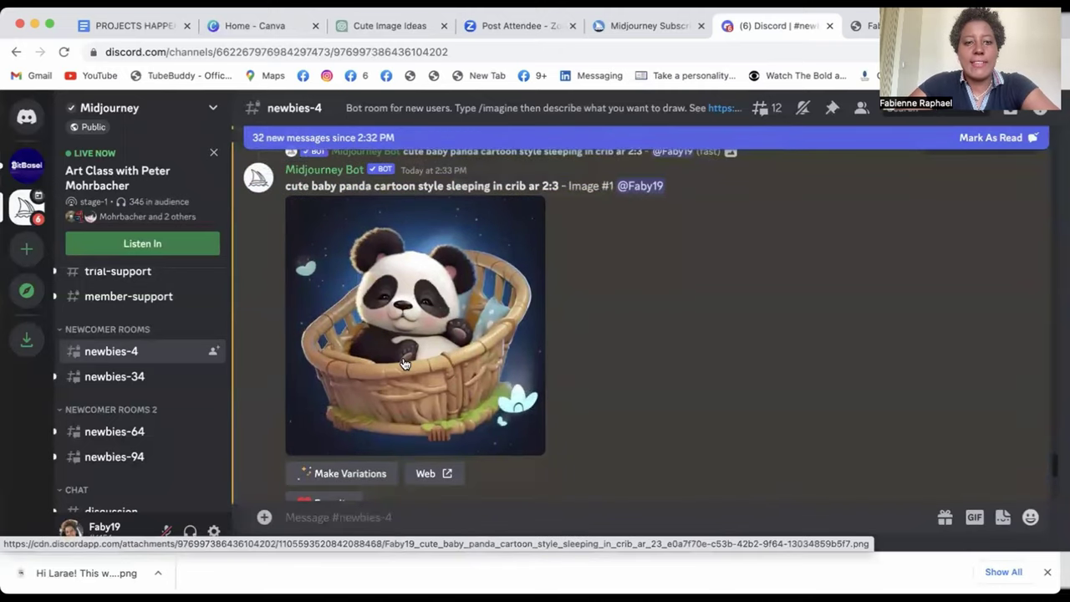
left_click(403, 362)
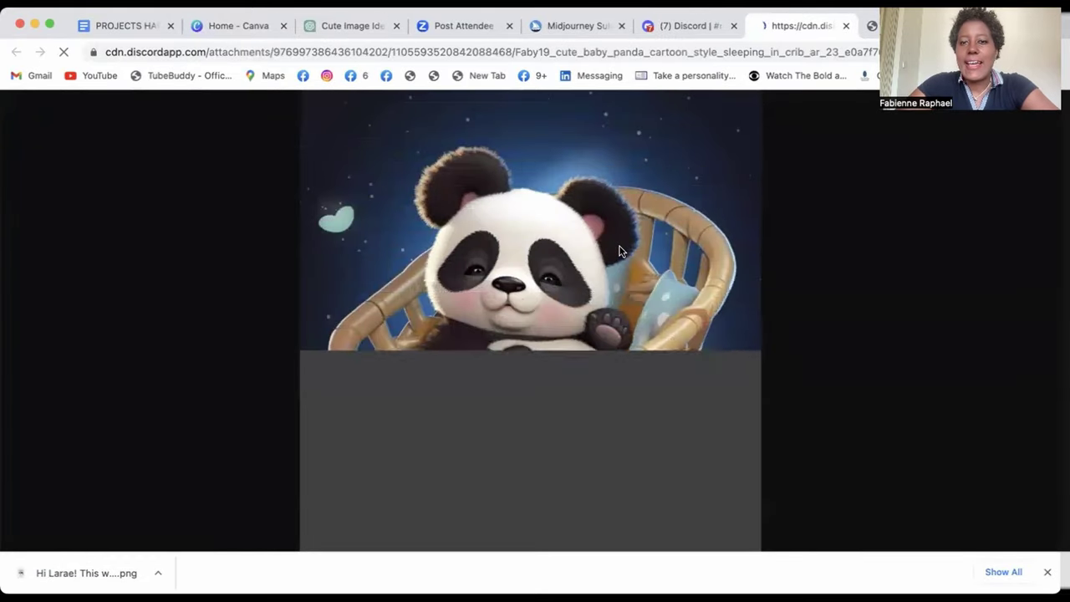
- Close the crib panda preview in Discord and enlarge the upscaled basket panda Image #1
right_click(621, 246)
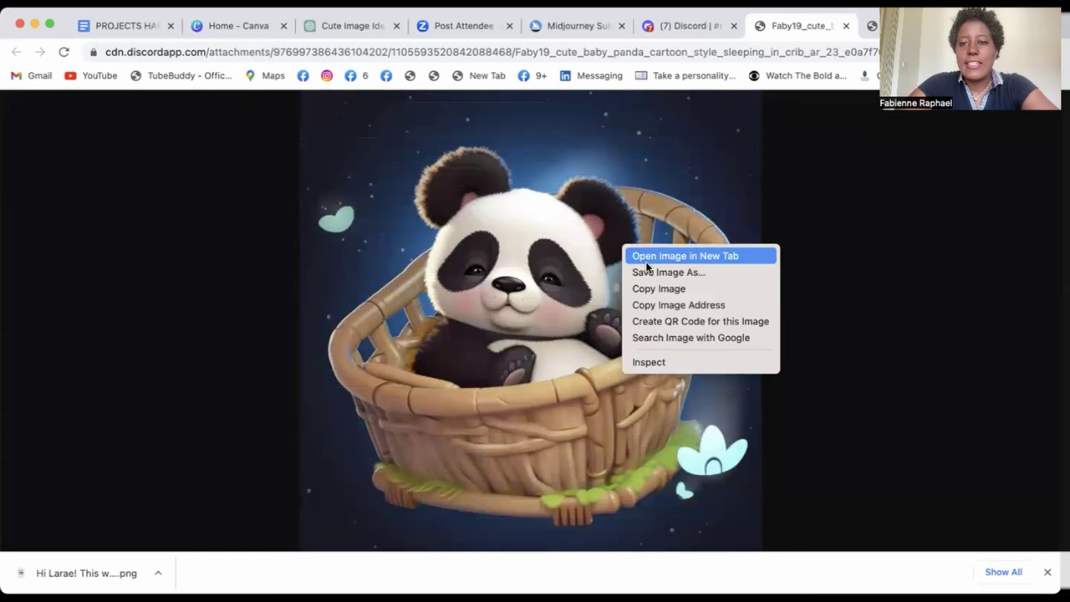
left_click(788, 176)
left_click(691, 25)
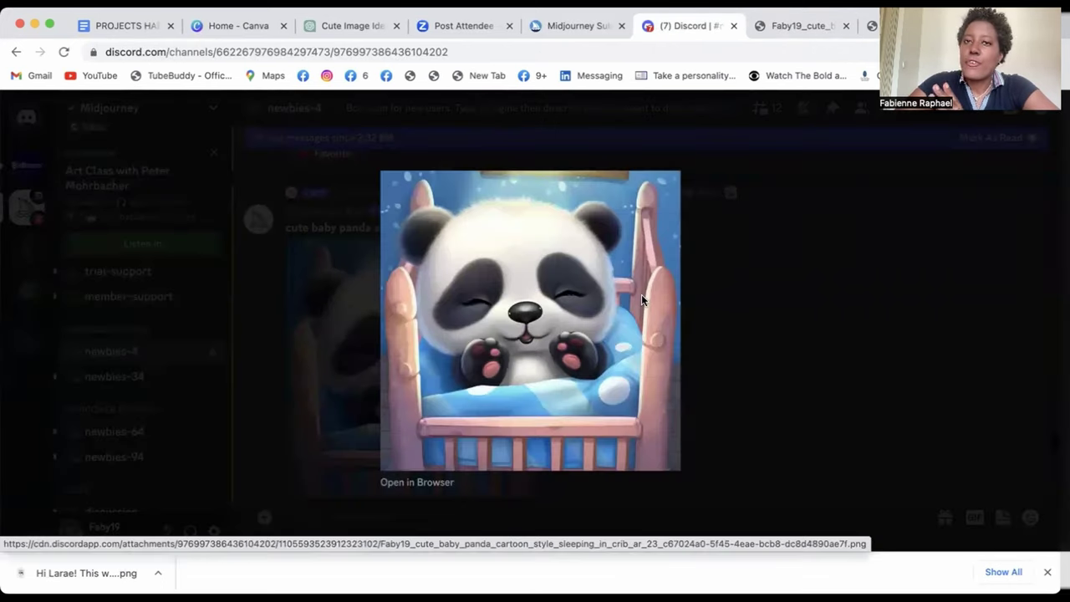
left_click(712, 171)
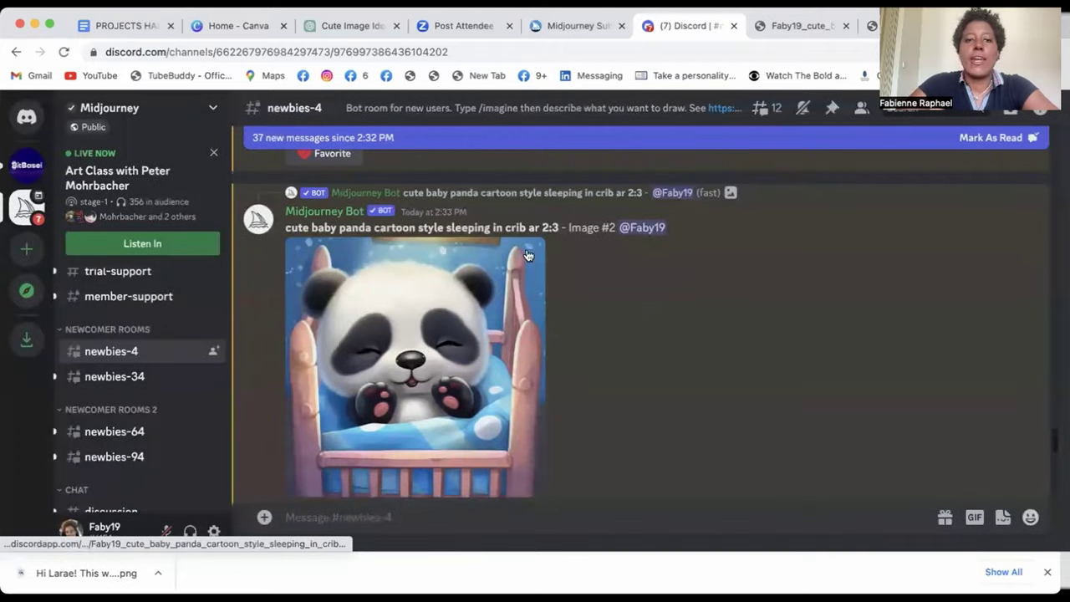
scroll(419, 340, "up", 5)
left_click(442, 290)
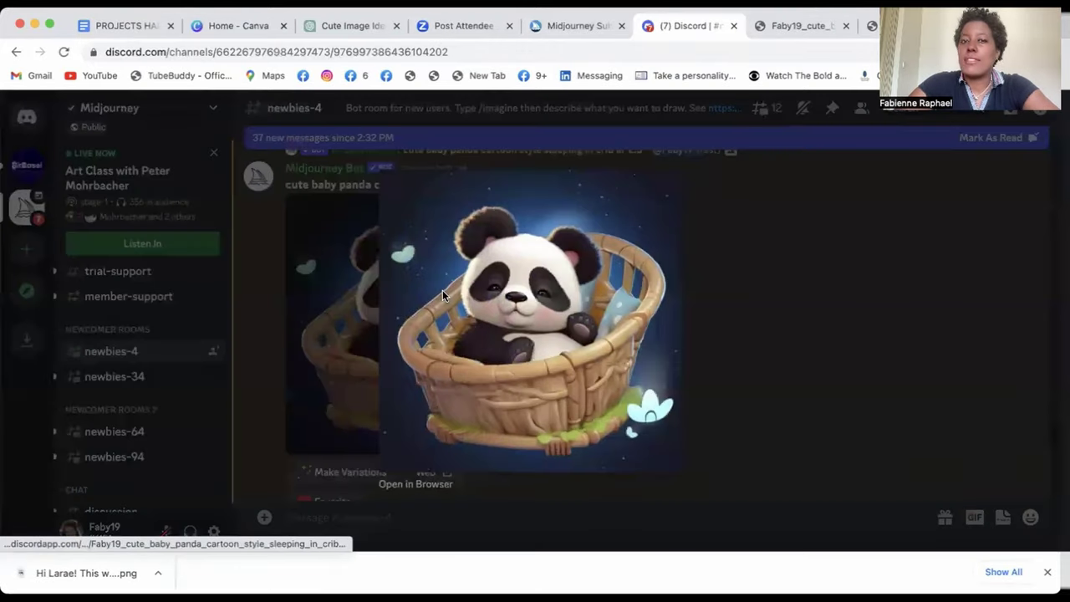
- Open the basket panda full size and save it as Baby Panda 1.png
right_click(667, 191)
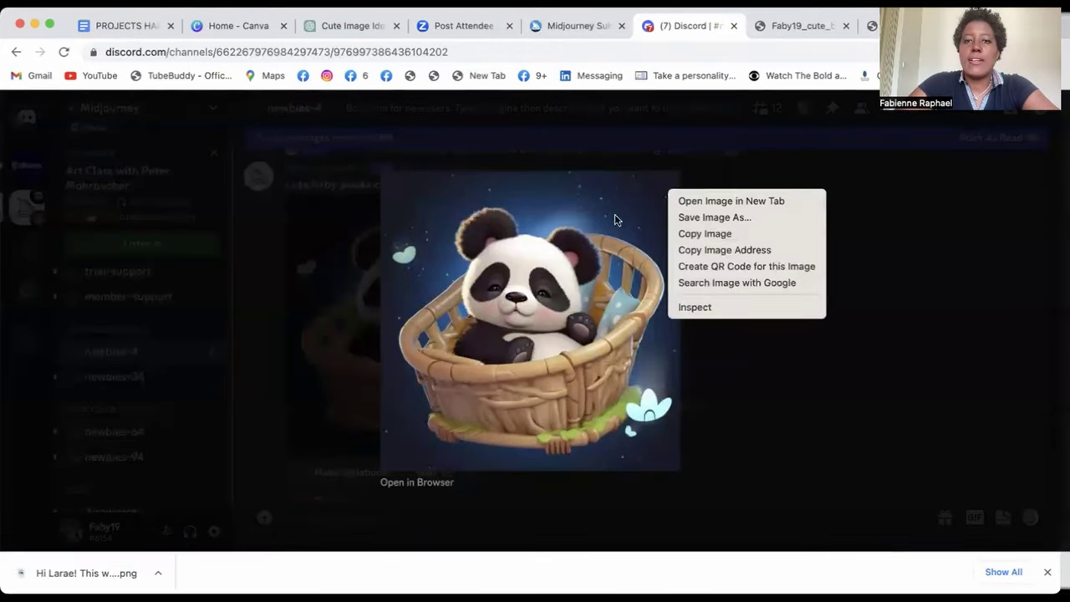
left_click(434, 489)
left_click(435, 489)
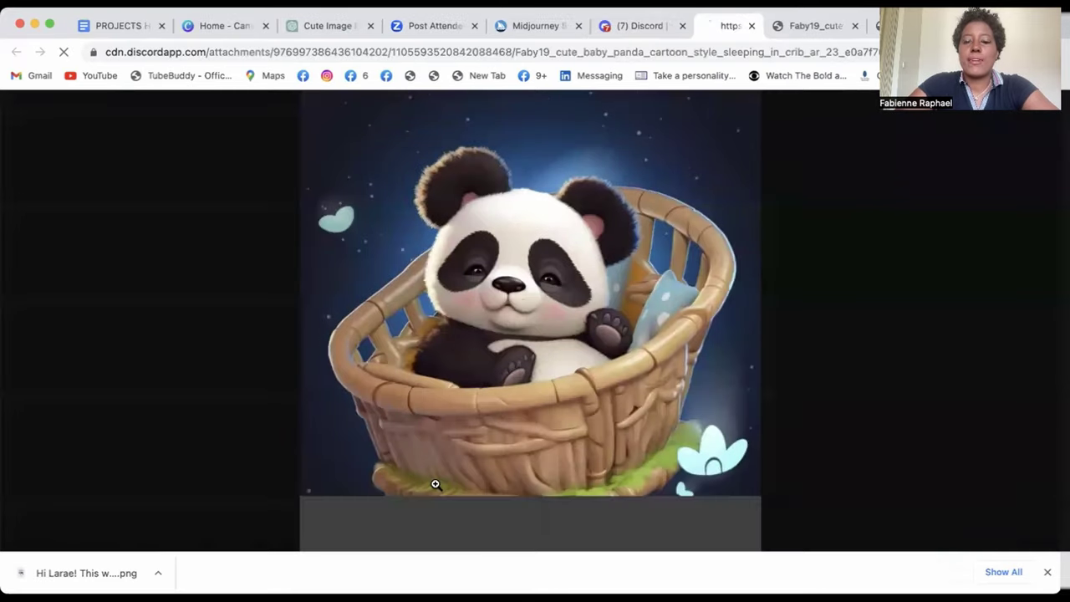
right_click(676, 215)
left_click(695, 239)
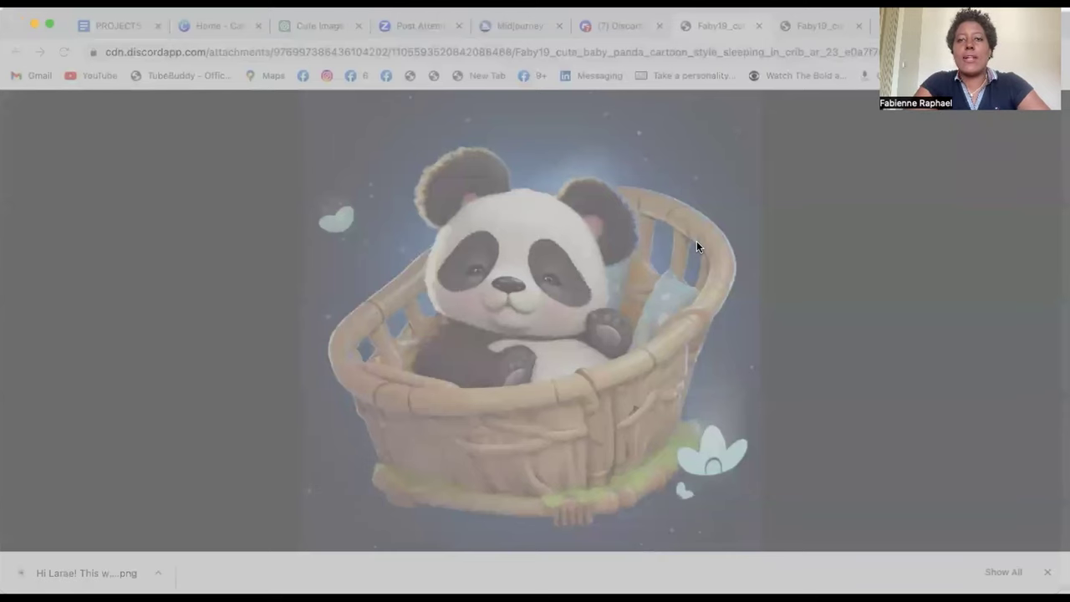
key("Return")
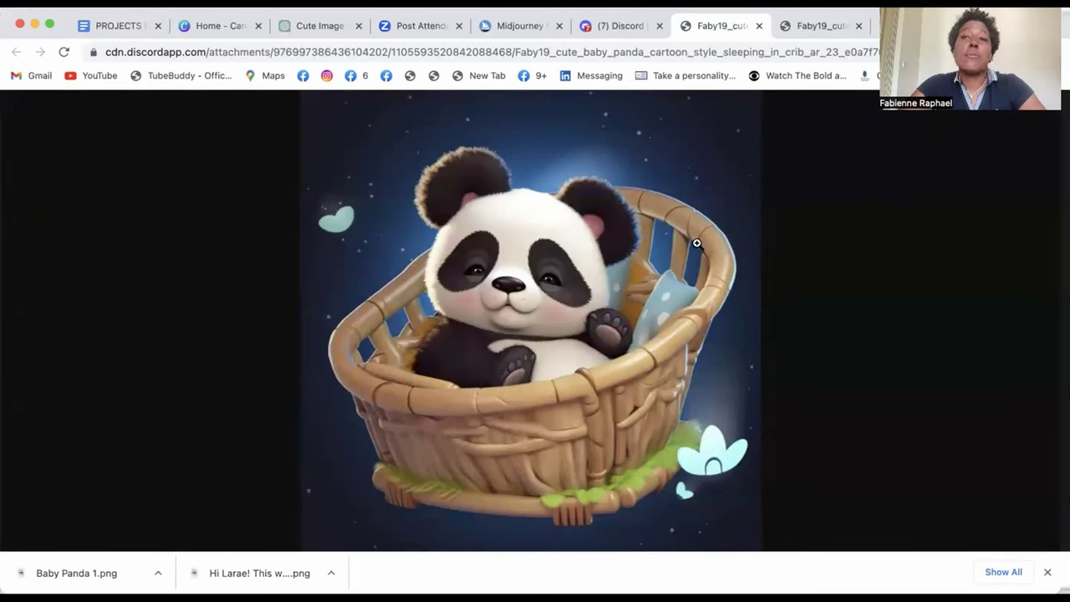
key("super+t")
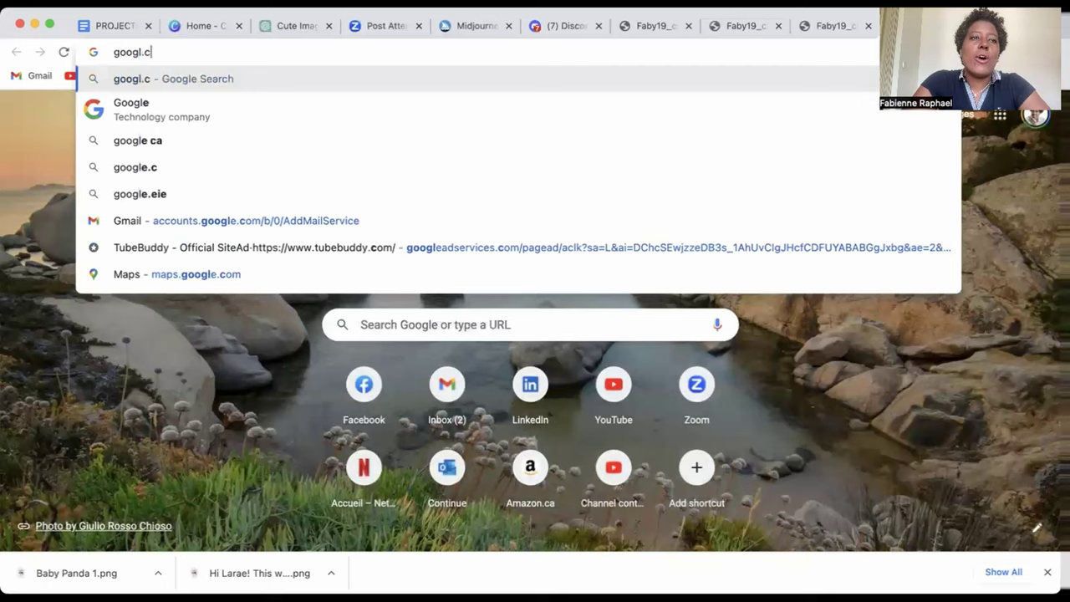
- Load Google and drop Baby Panda 1.png into a Google Lens image search
key("BackSpace")
key("BackSpace")
type(".")
key("Return")
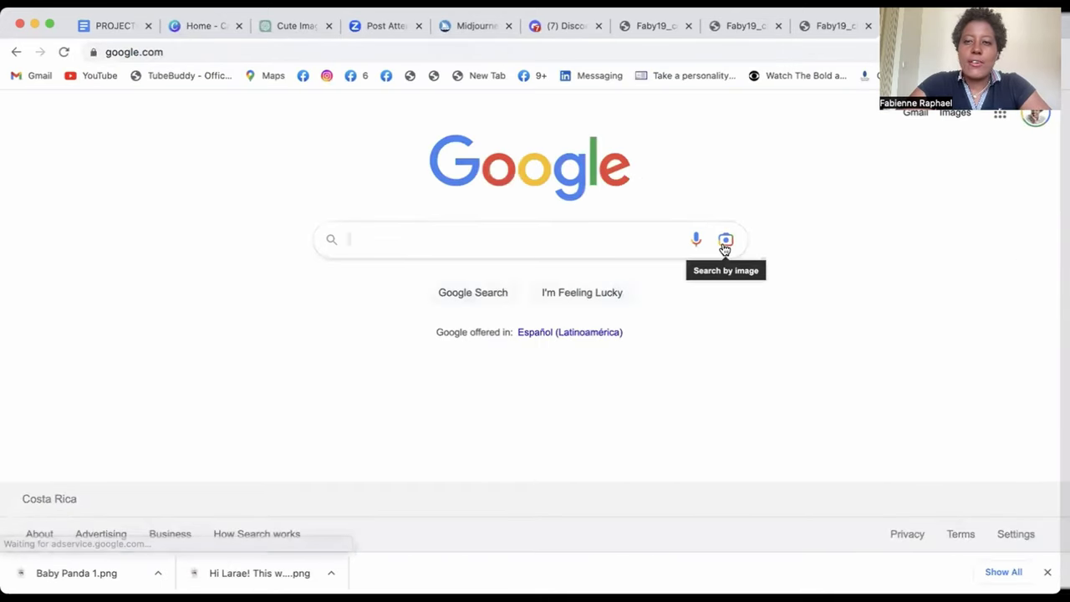
left_click(725, 244)
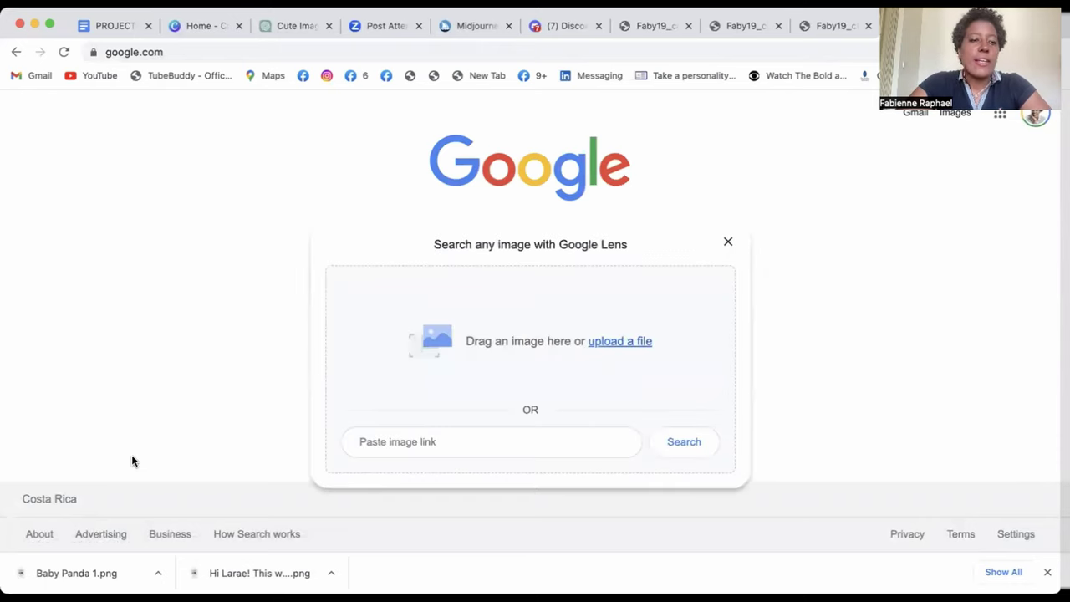
left_click_drag(78, 568, 446, 355)
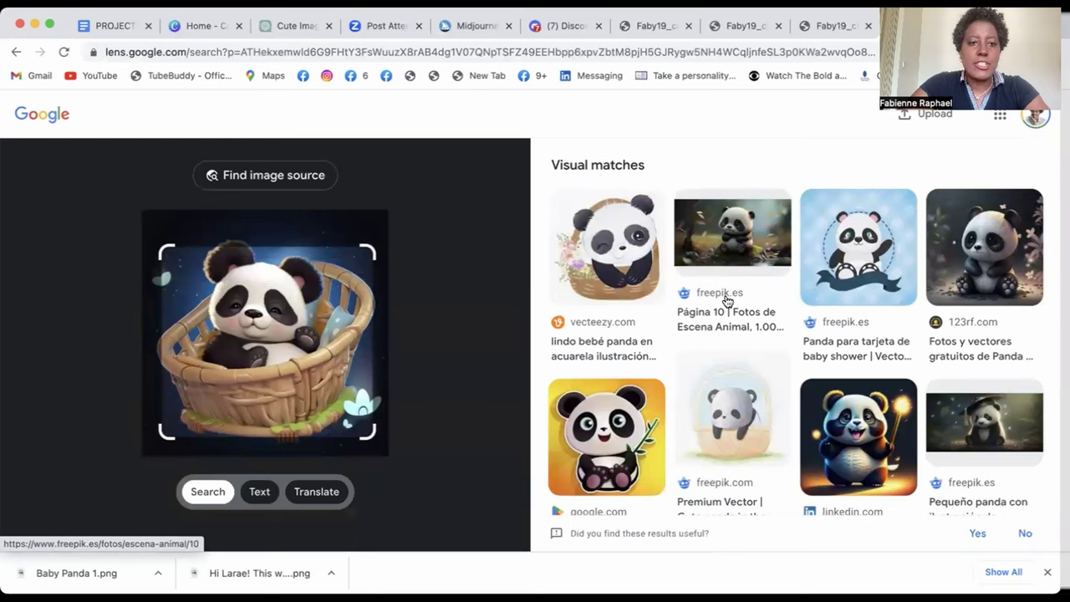
- Scroll through the Google Lens lookalike results for the baby panda image
scroll(684, 392, "down", 2)
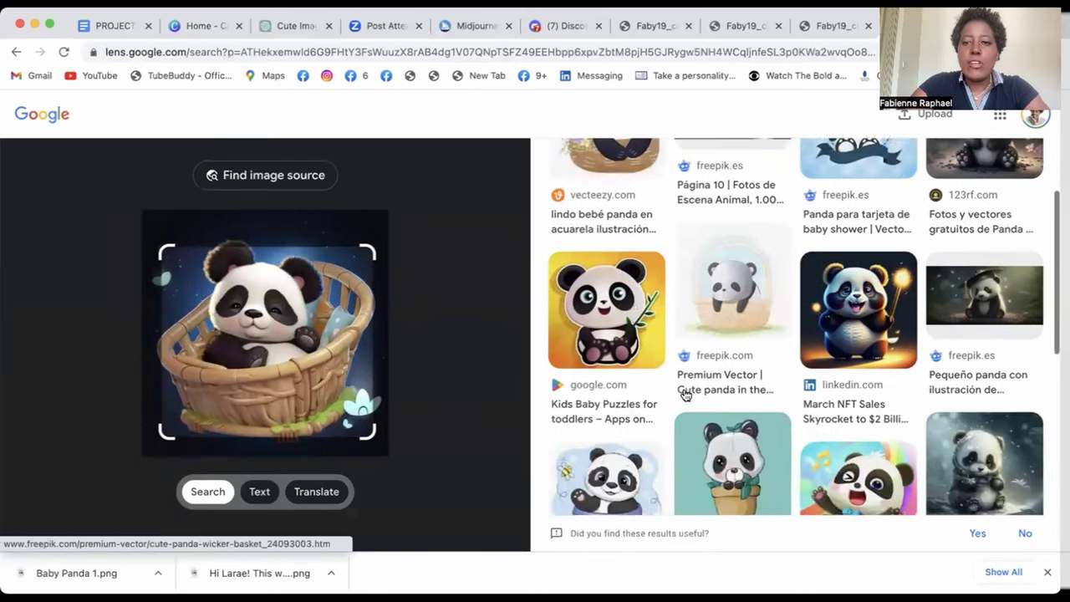
scroll(684, 393, "down", 3)
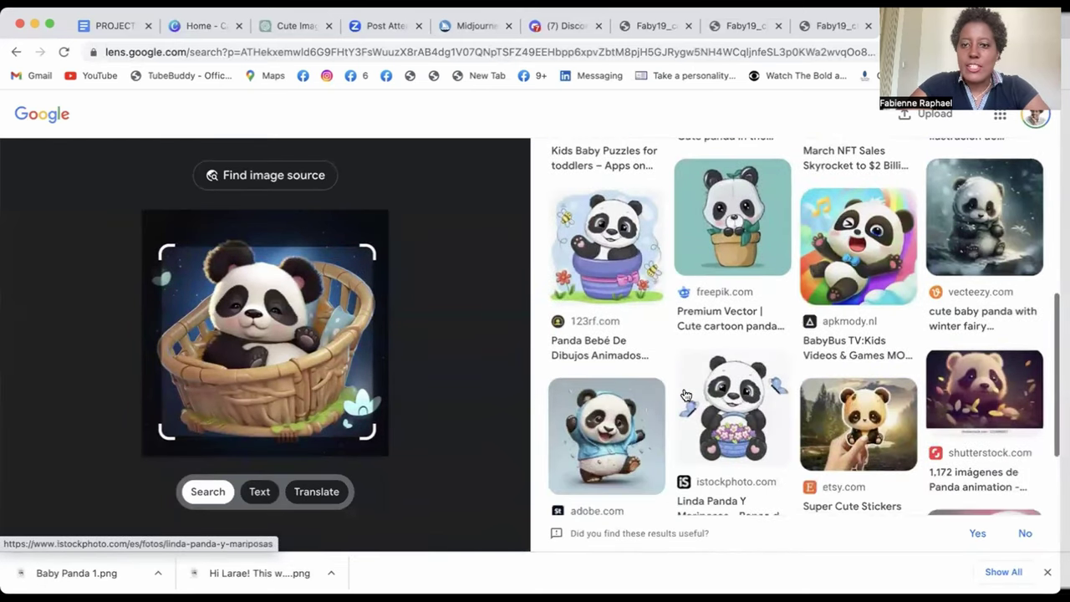
scroll(683, 394, "down", 3)
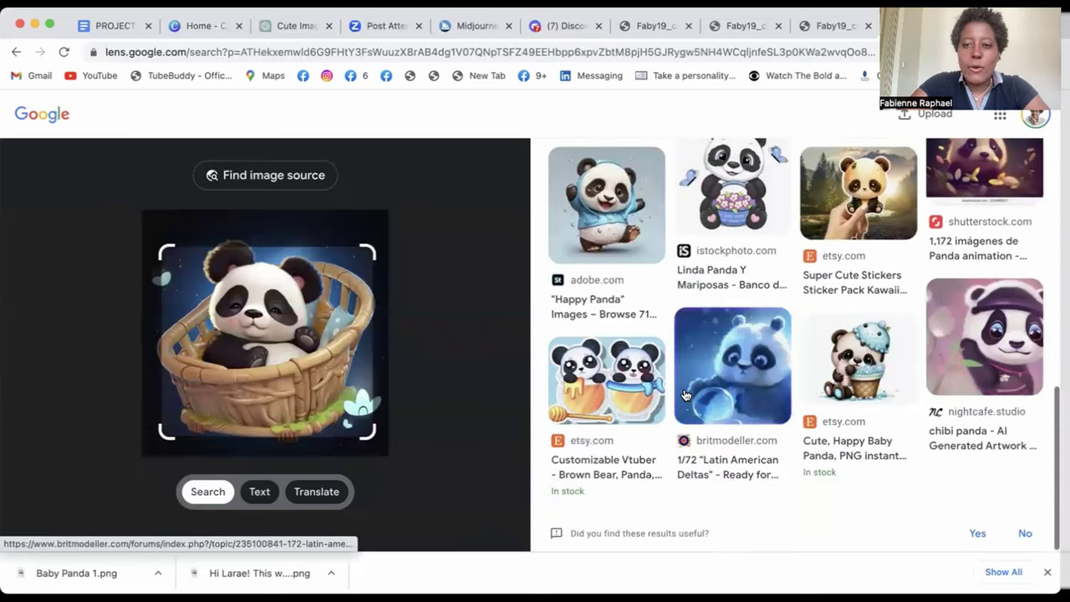
scroll(761, 393, "up", 5)
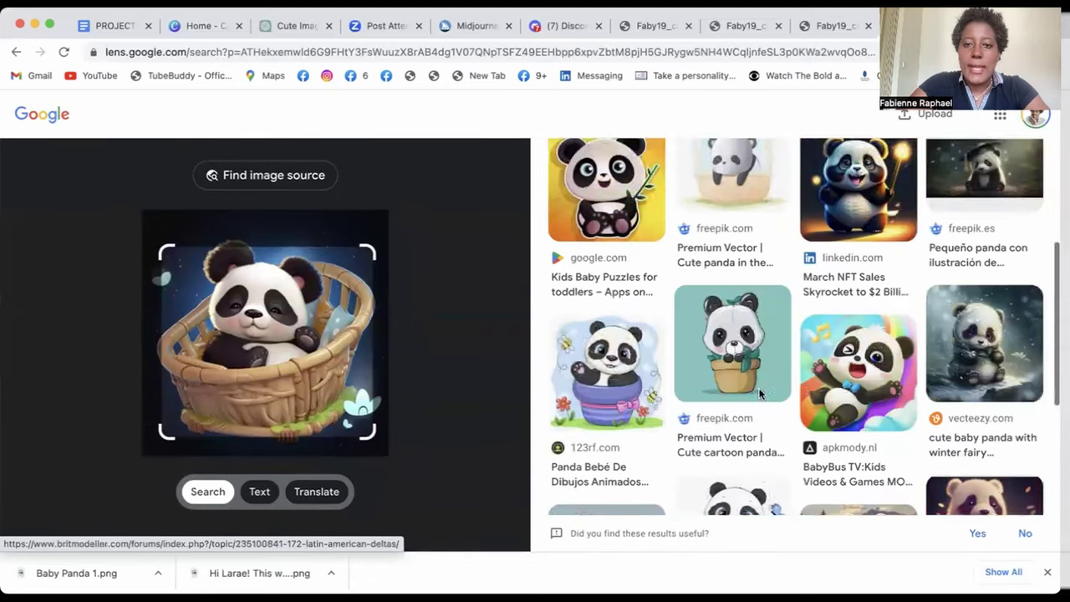
scroll(761, 393, "up", 5)
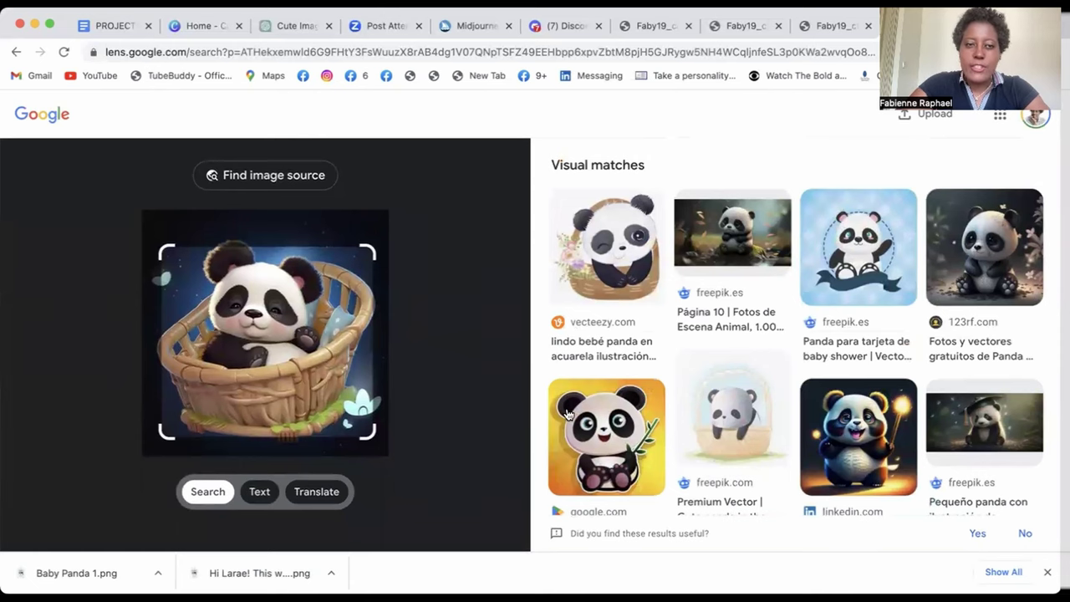
scroll(566, 413, "down", 1)
scroll(567, 414, "down", 4)
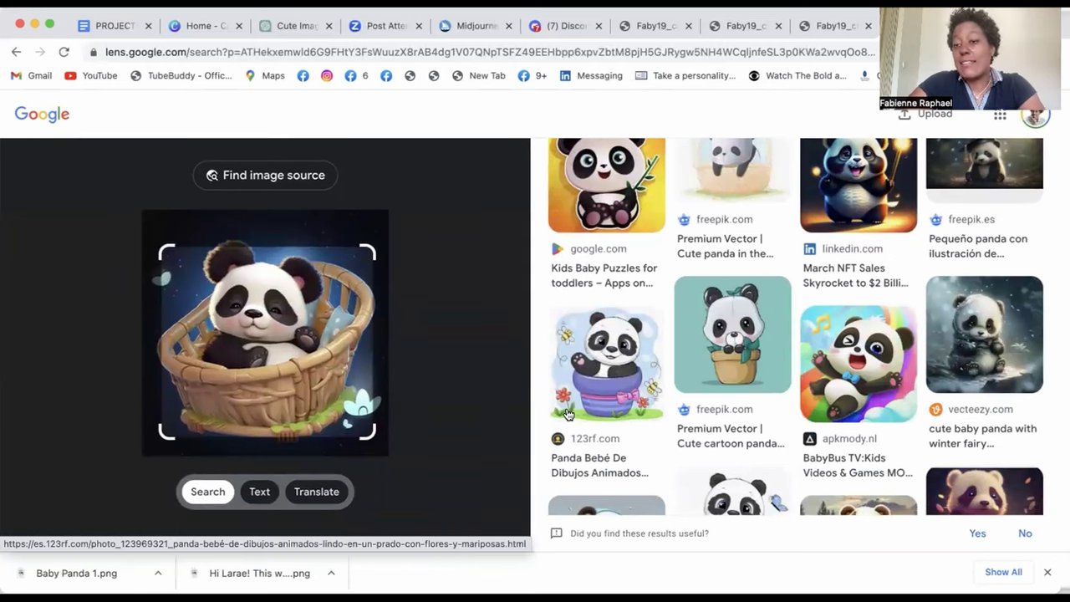
scroll(566, 414, "down", 4)
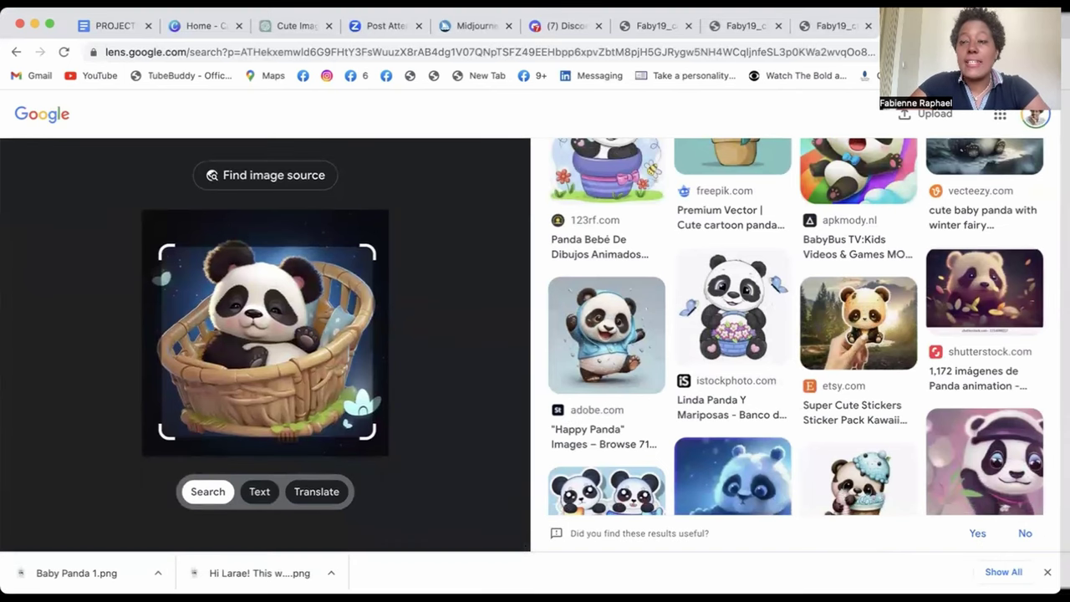
key("super+t")
- Load the Canva website by entering canva in the address bar
type("canva")
key("Return")
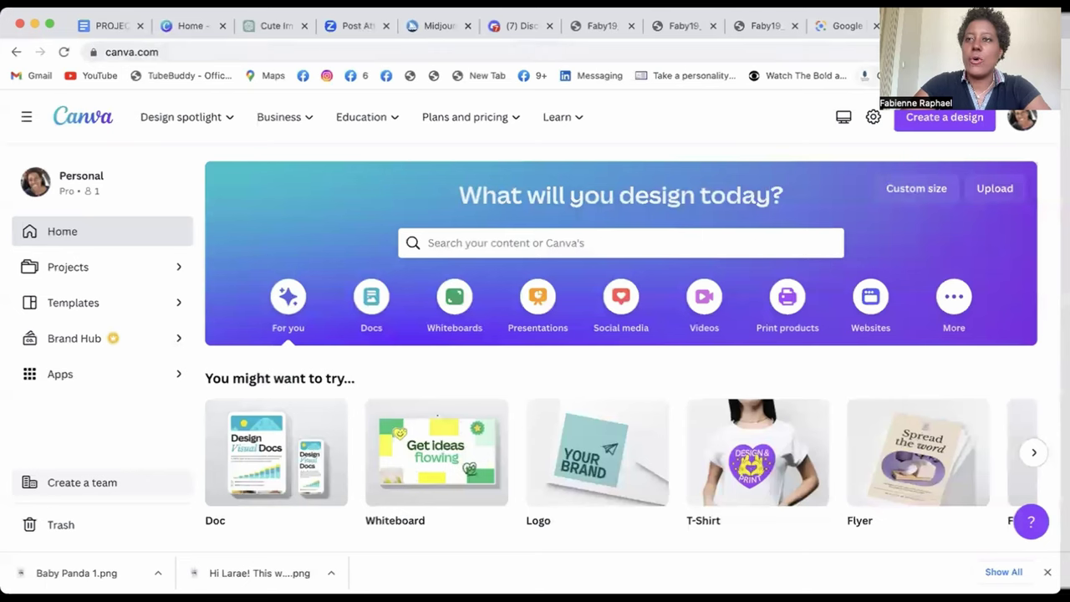
- Create a new custom-size 8 × 10 in Canva design
left_click(936, 117)
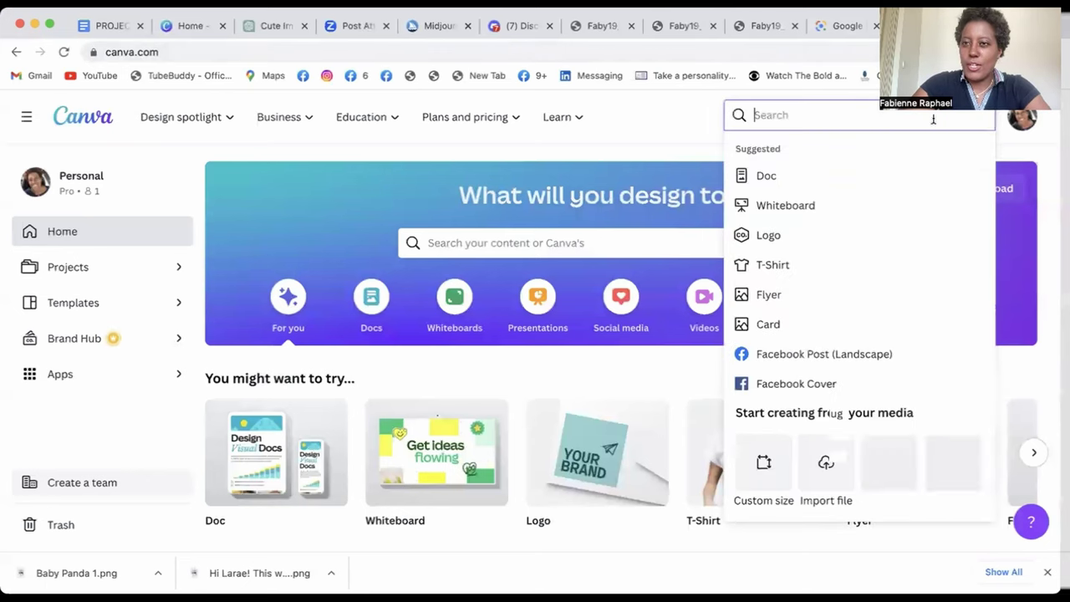
type("cu")
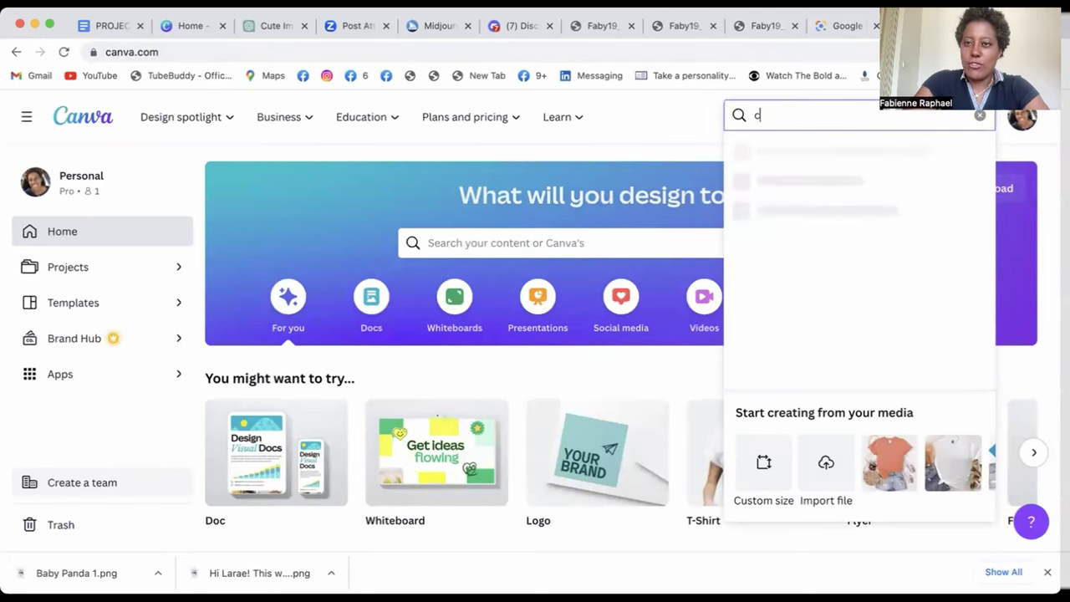
left_click(814, 334)
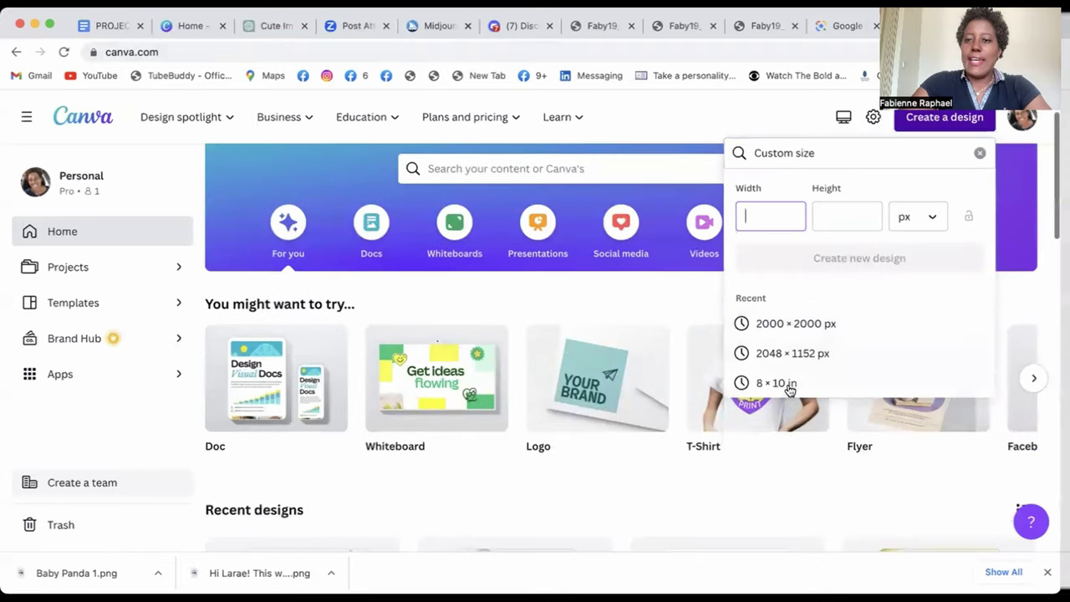
left_click(788, 383)
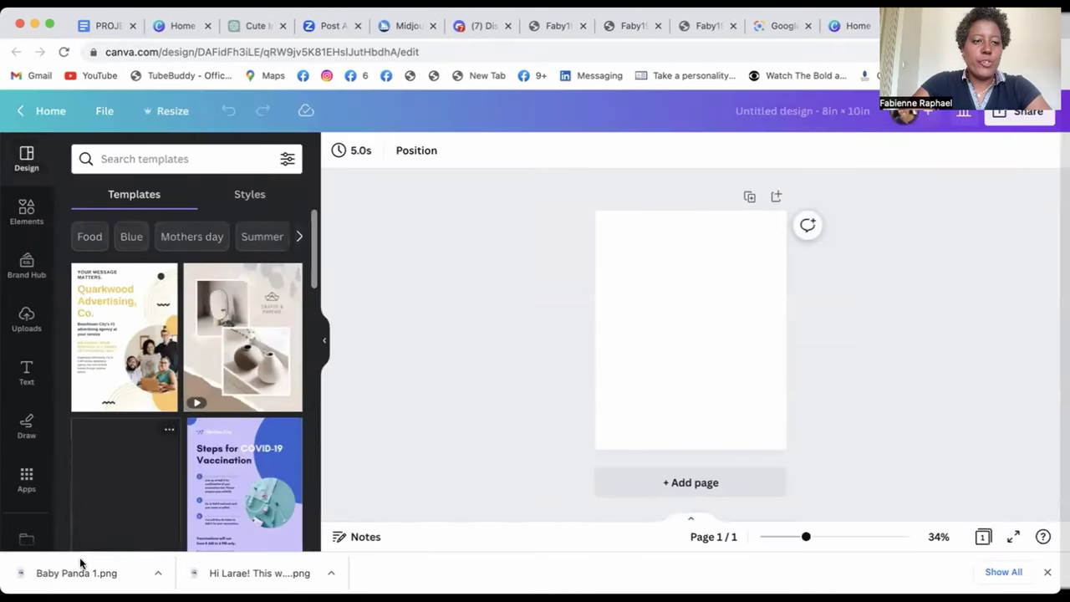
- Add the uploaded baby panda image and stretch it to fill the whole page
left_click(23, 321)
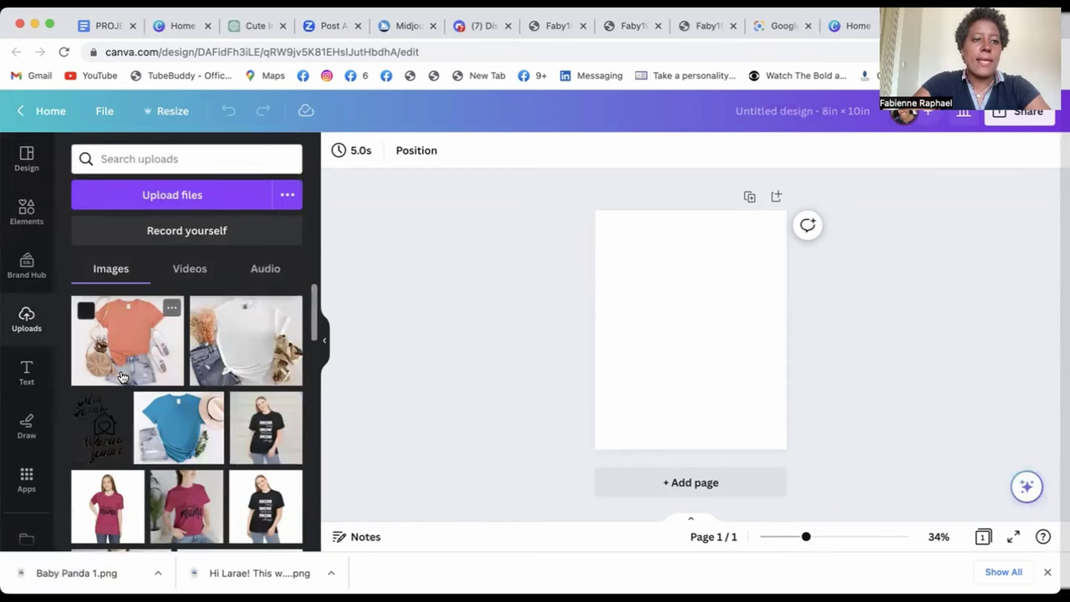
left_click(121, 347)
left_click_drag(767, 382, 791, 426)
left_click_drag(693, 435, 693, 446)
left_click_drag(691, 235, 691, 211)
left_click(500, 240)
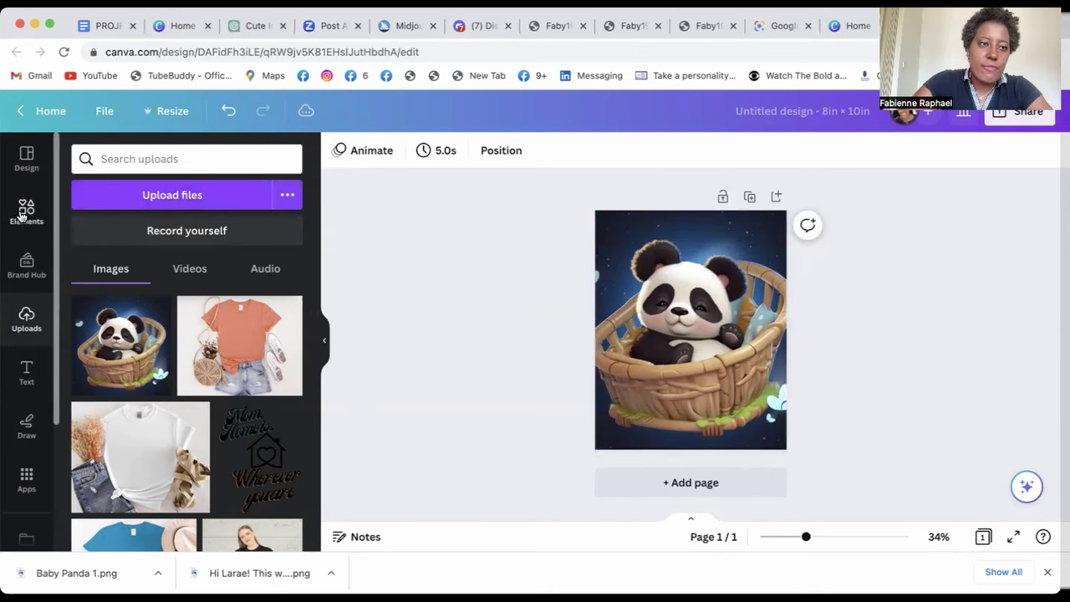
- Try BG Remover on the panda image, then undo it to keep the starry background
left_click(669, 238)
left_click(380, 153)
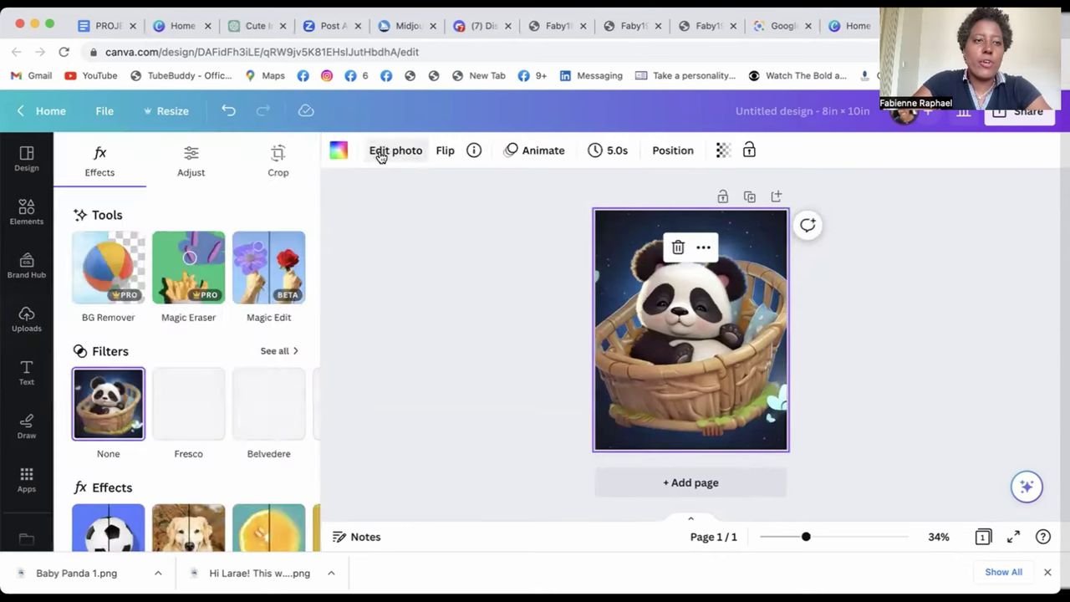
left_click(121, 261)
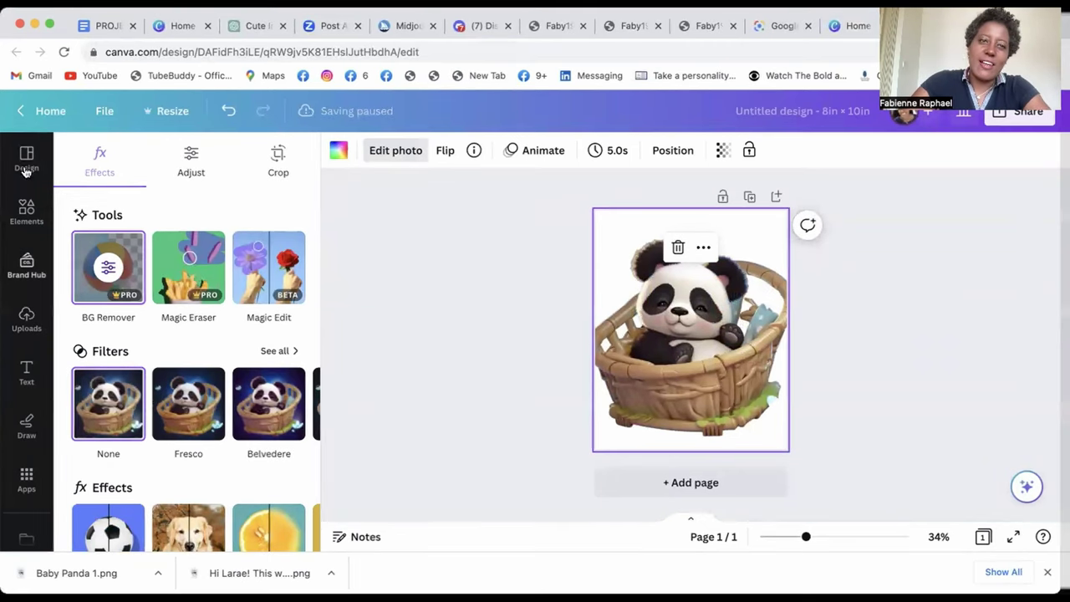
left_click(228, 112)
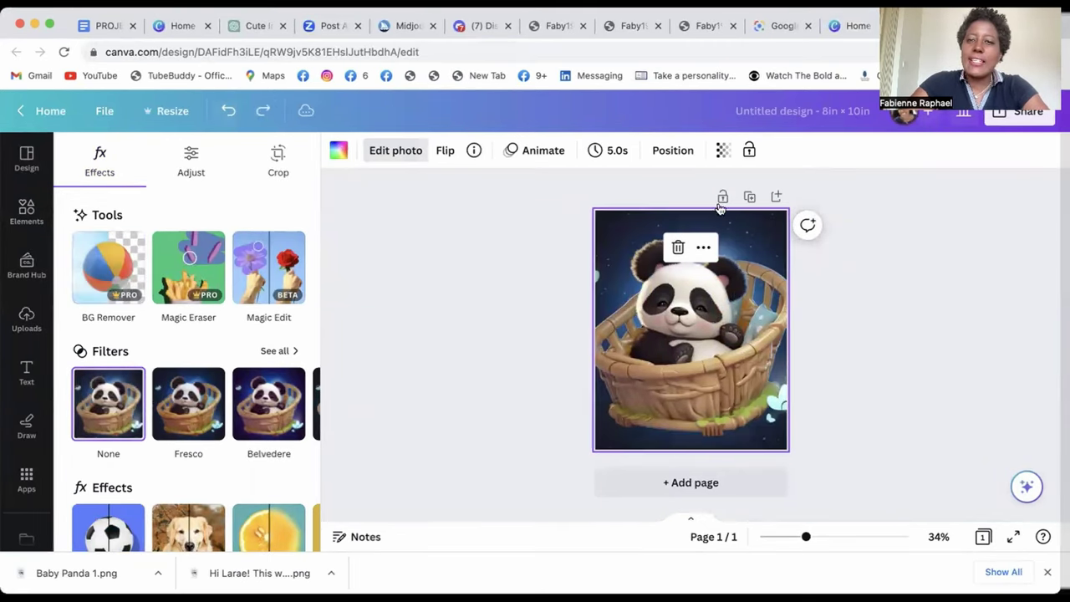
key("super+shift+z")
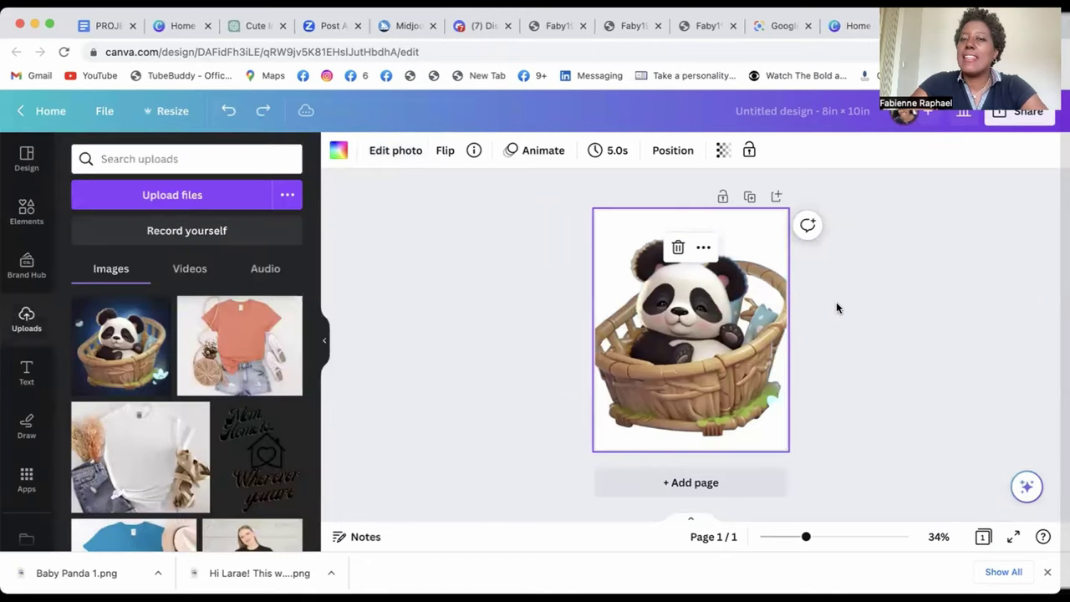
left_click(228, 111)
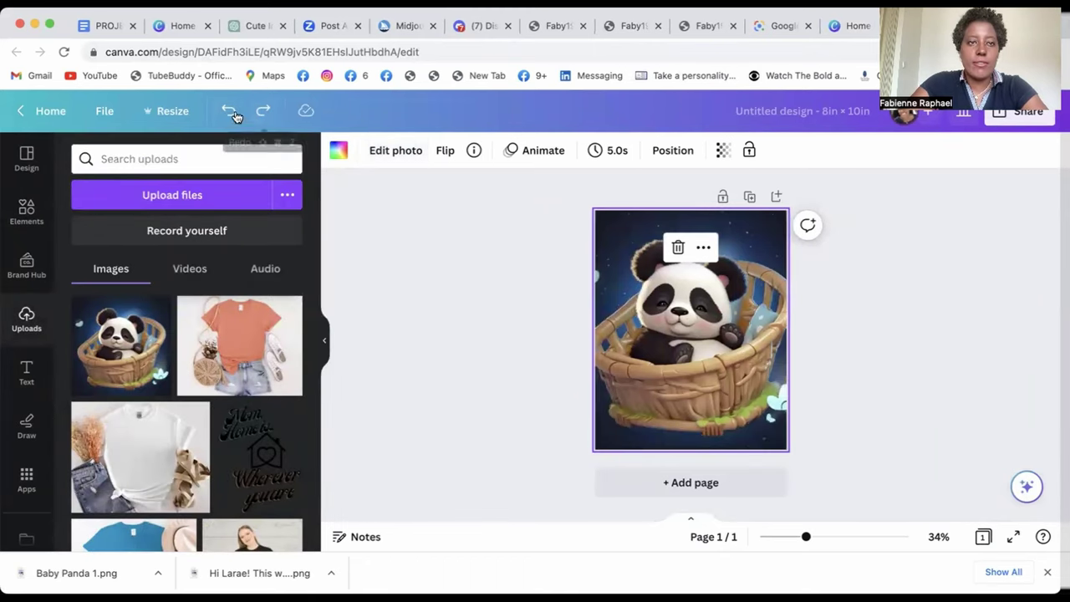
- Review the download file types, including PDF Print, then close the panel without downloading
left_click(1019, 111)
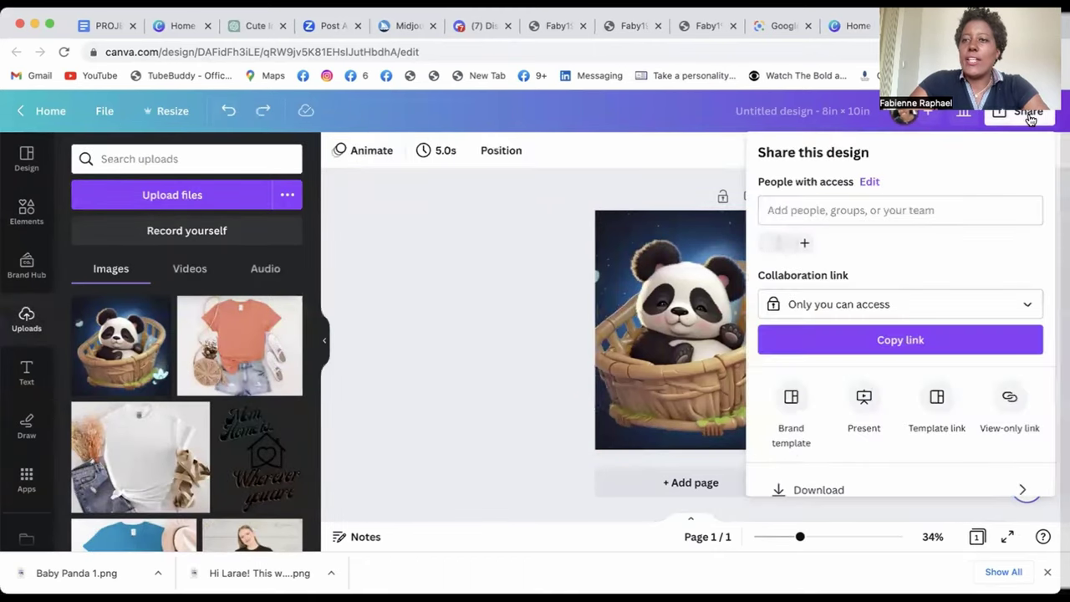
left_click(790, 489)
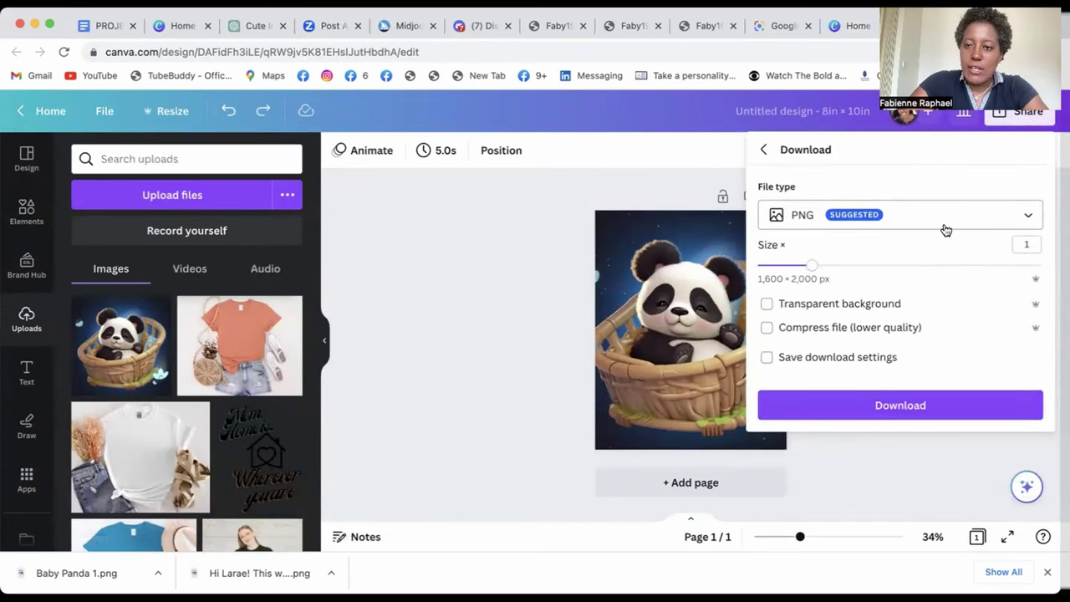
left_click(854, 217)
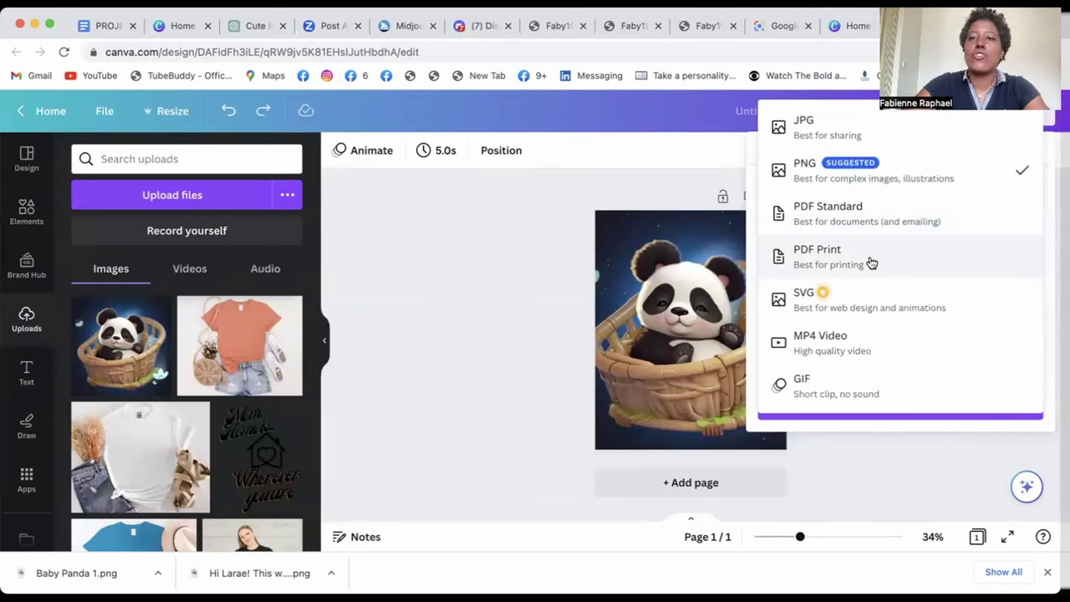
left_click(690, 166)
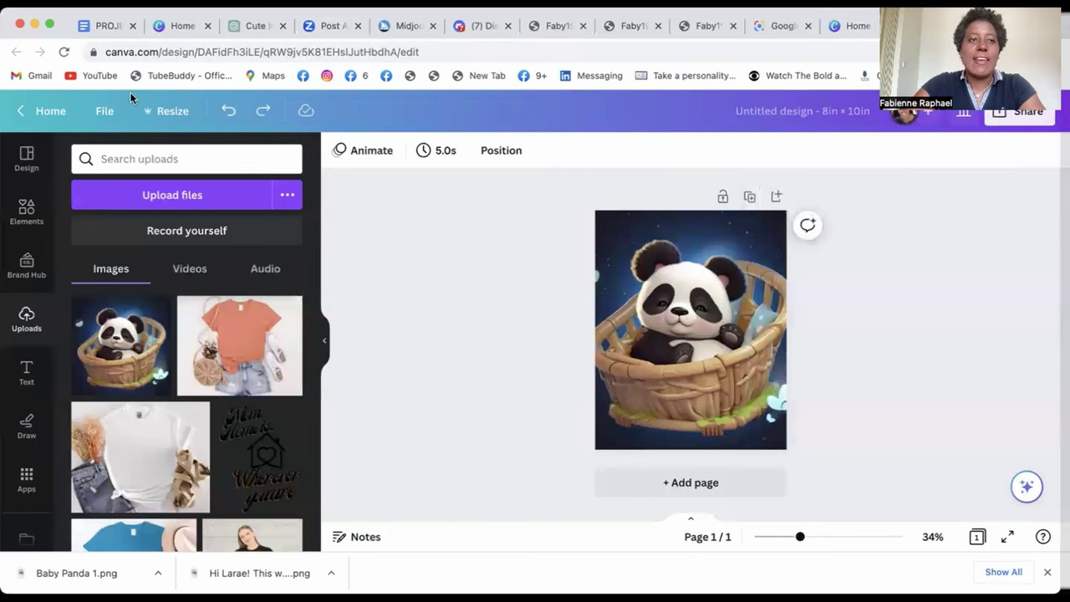
- Copy and resize the panda design into the recent six print sizes (5 × 7 in, 11 × 14 in…)
left_click(159, 113)
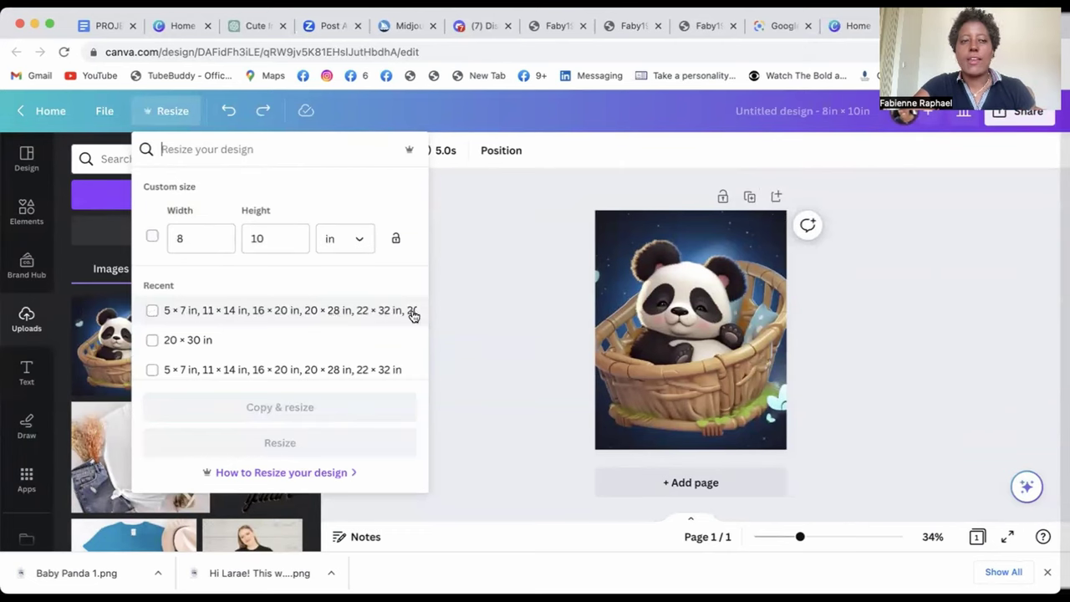
left_click(152, 310)
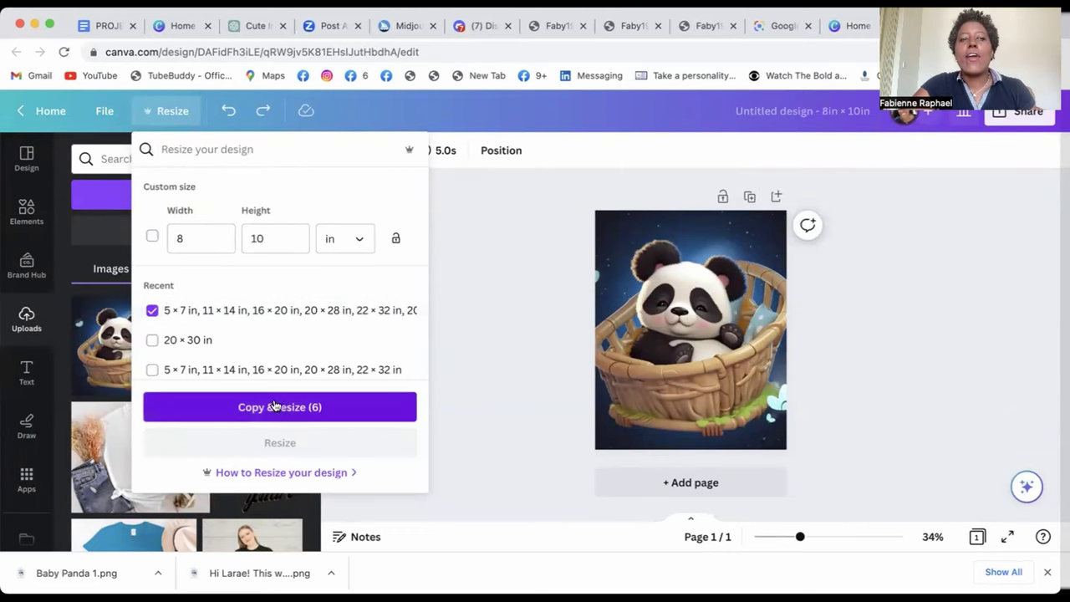
left_click(279, 407)
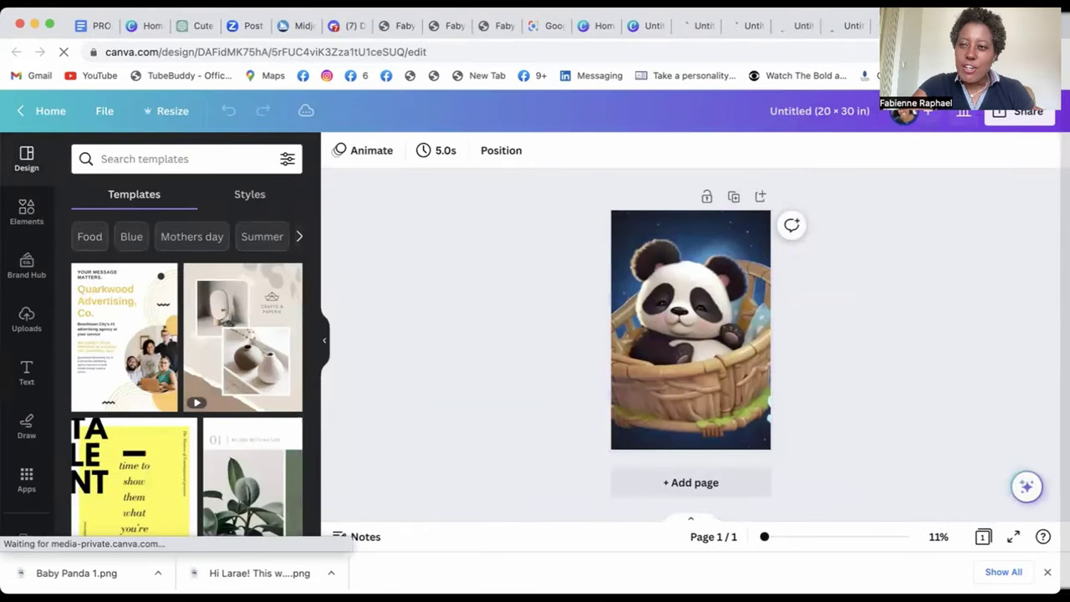
- Show the download file-type list for the 20 × 30 in copy, with PNG still selected
left_click(1019, 111)
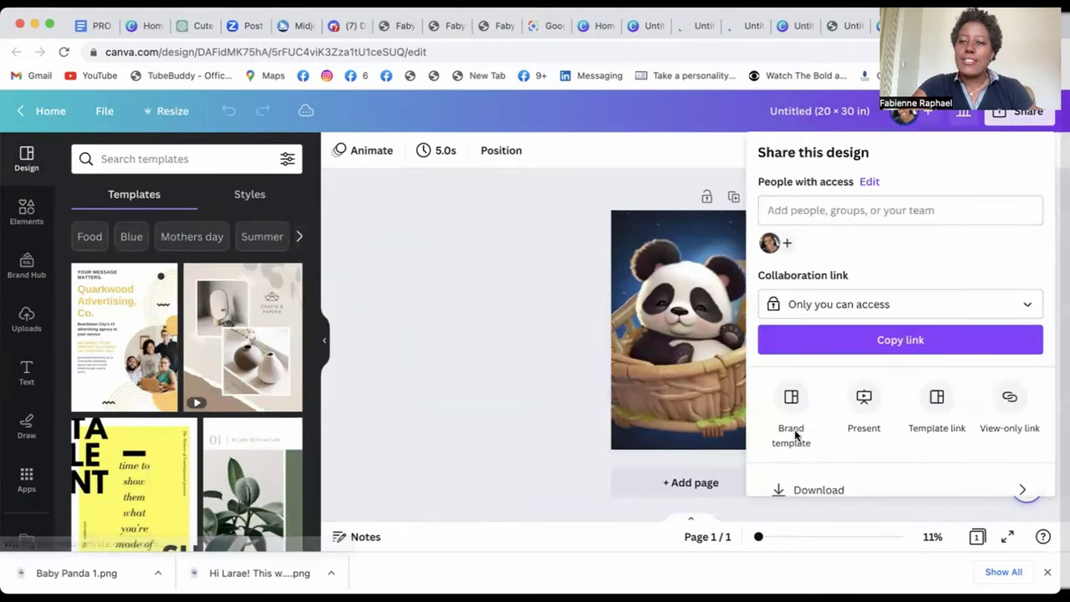
left_click(819, 489)
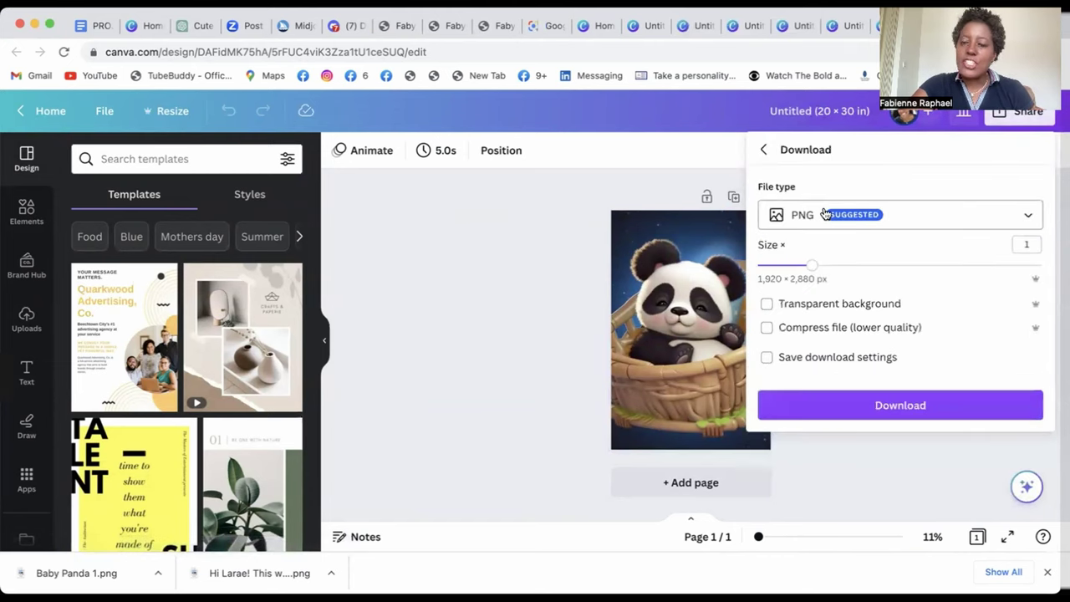
left_click(859, 225)
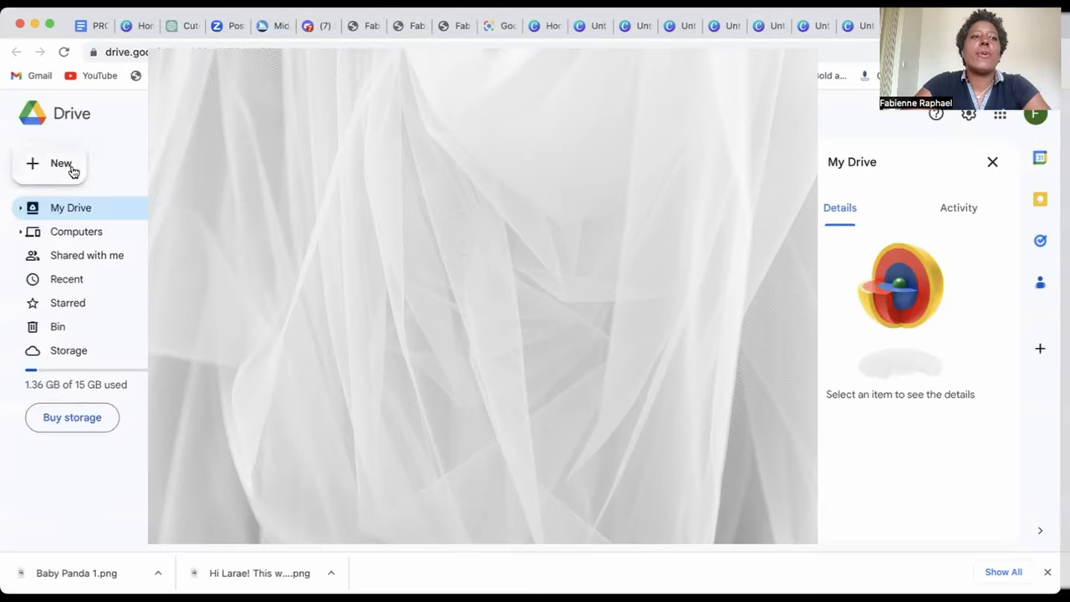
- Create a Baby Panda folder in Drive with a PNG Files subfolder inside it
left_click(69, 173)
left_click(125, 171)
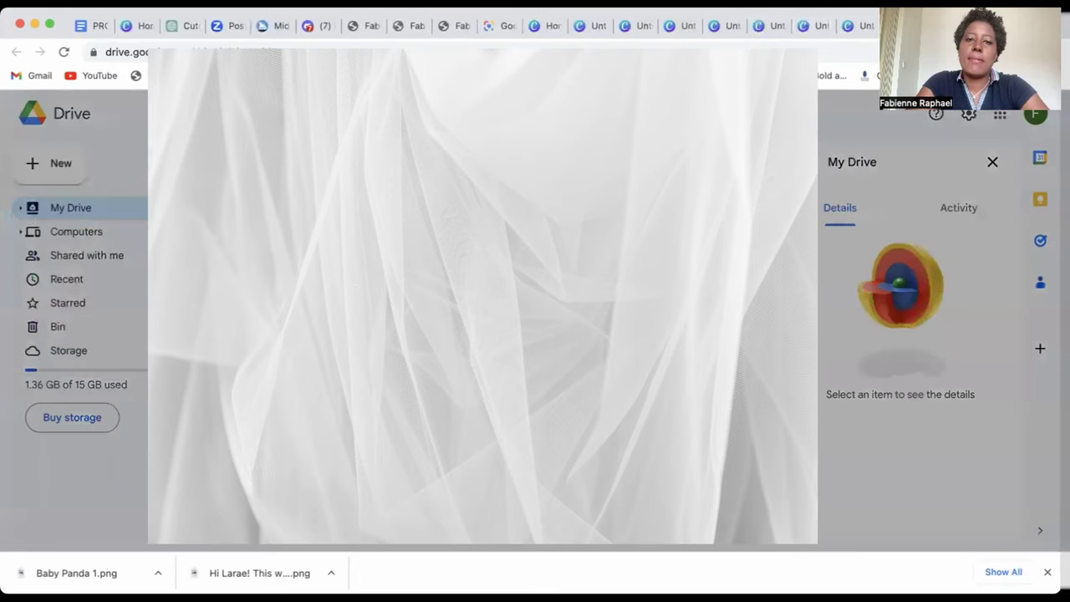
key("Return")
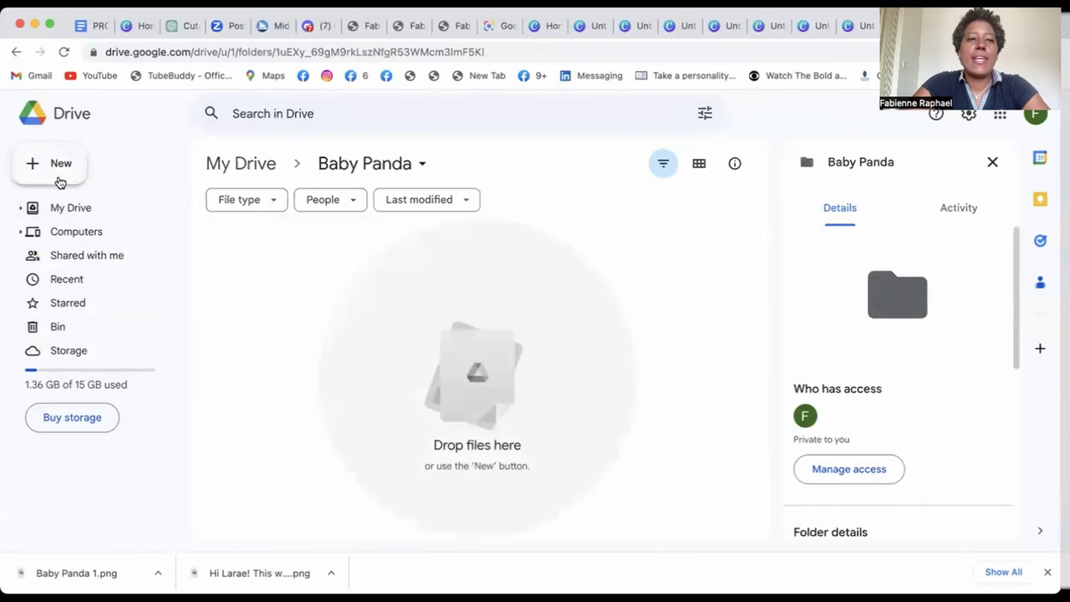
left_click(60, 179)
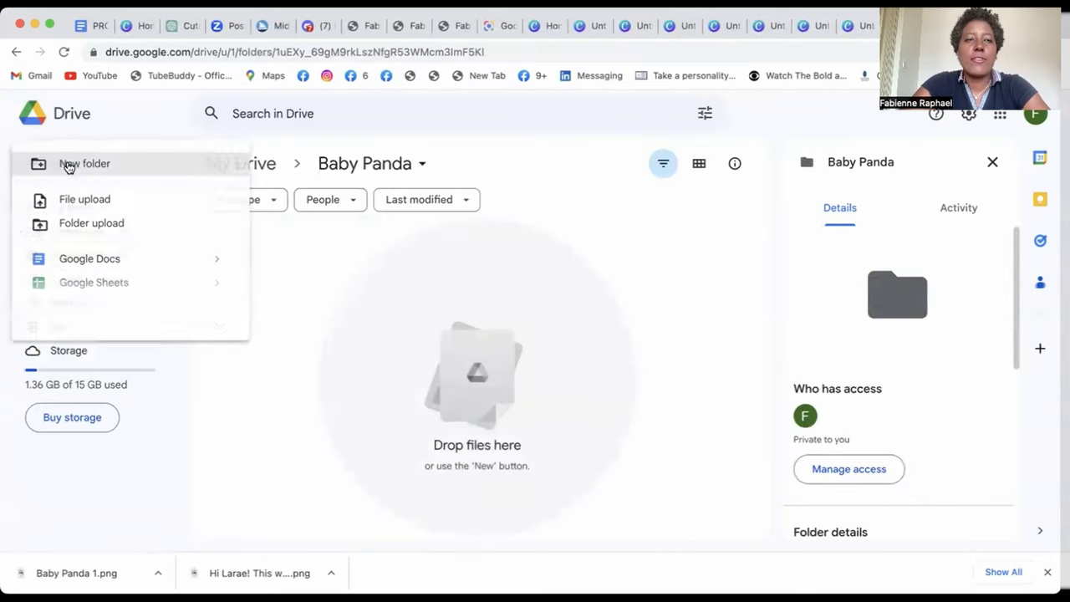
left_click(162, 171)
type("PNG")
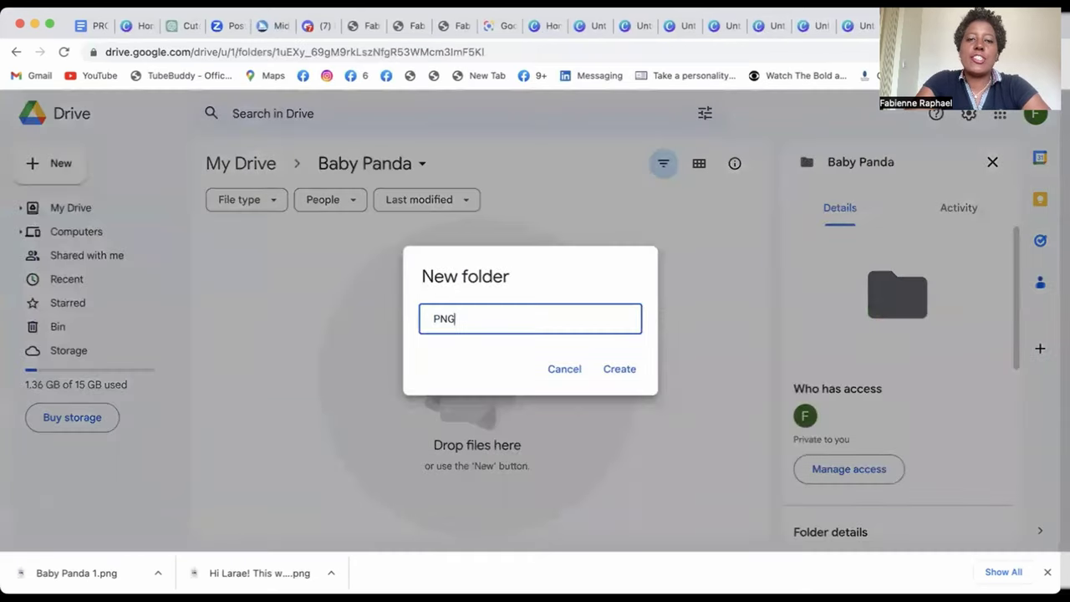
type(" Files")
key("Return")
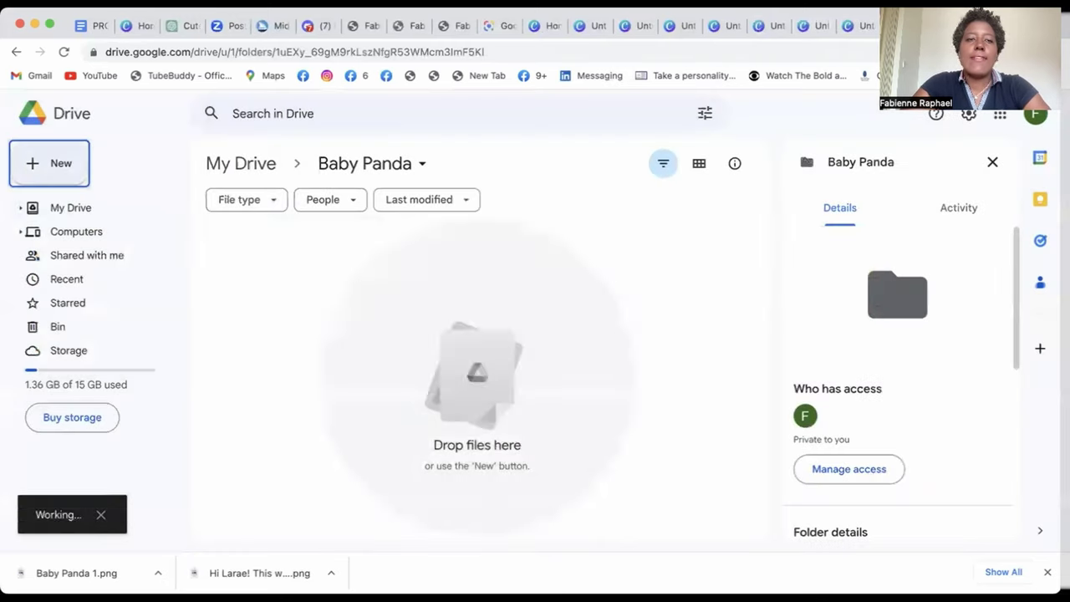
- Add a PDF Files folder beside PNG Files, then return to My Drive
left_click(78, 174)
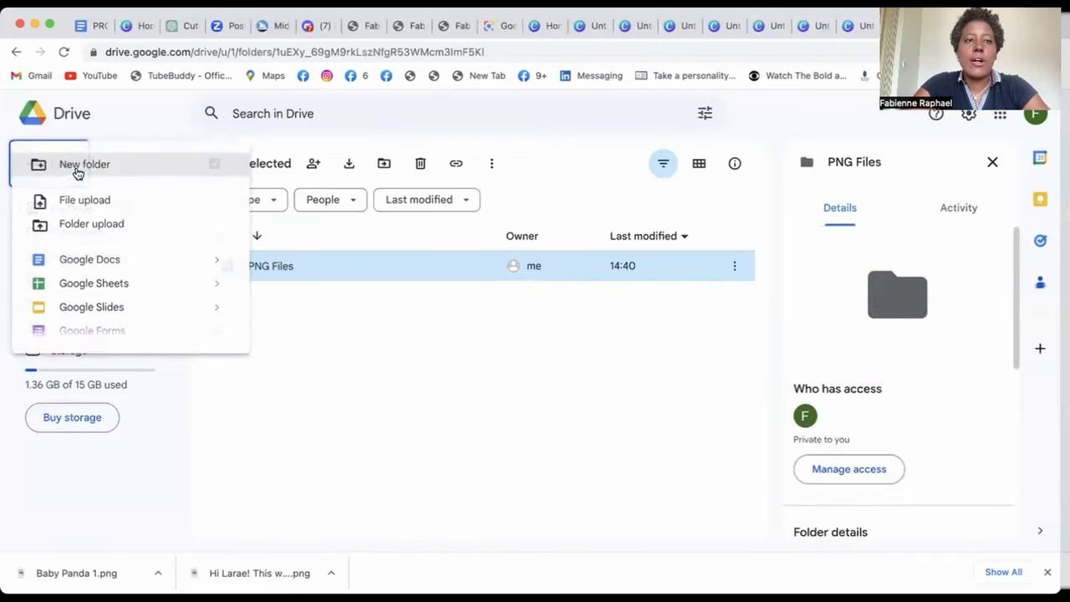
left_click(139, 173)
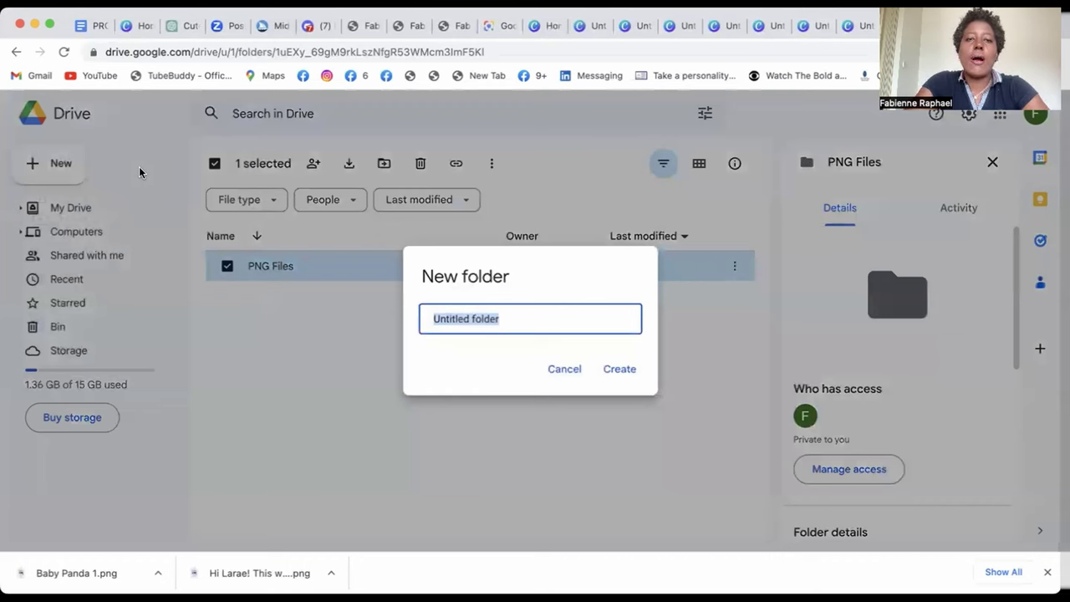
type("PDF Files")
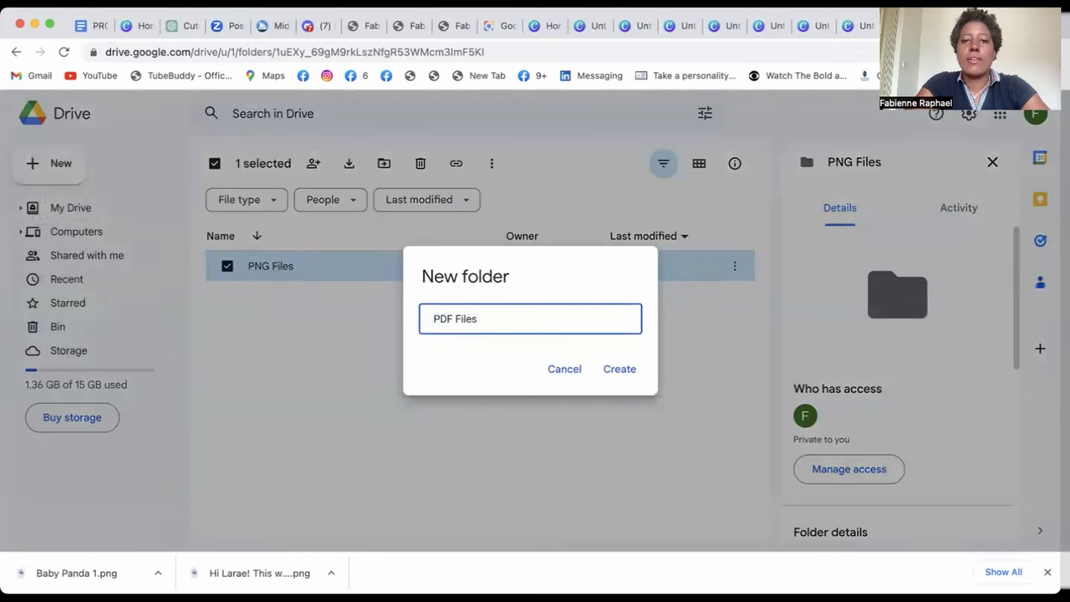
key("Return")
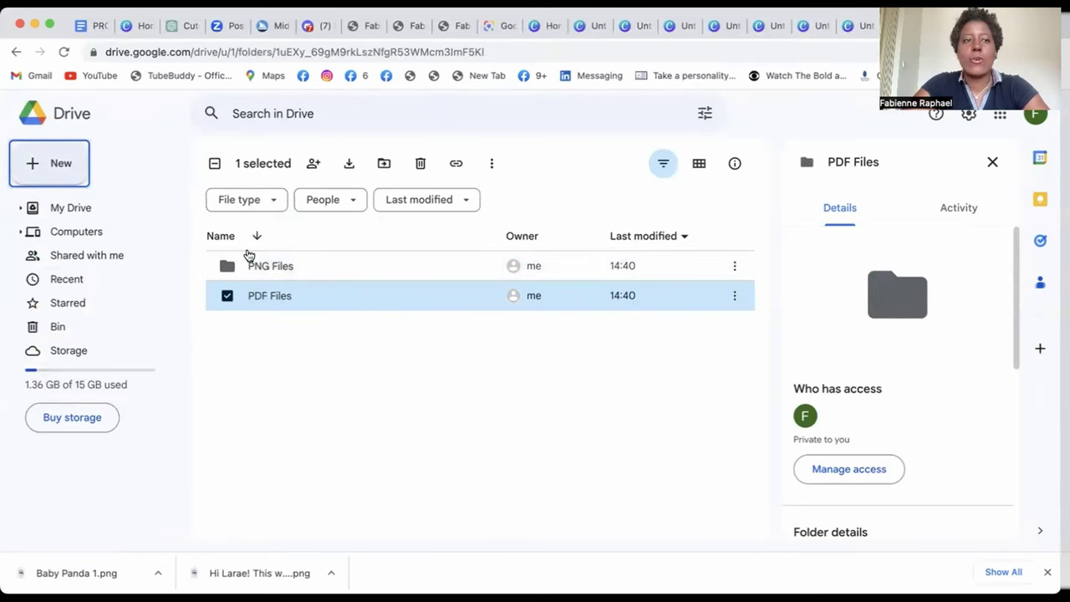
left_click(139, 217)
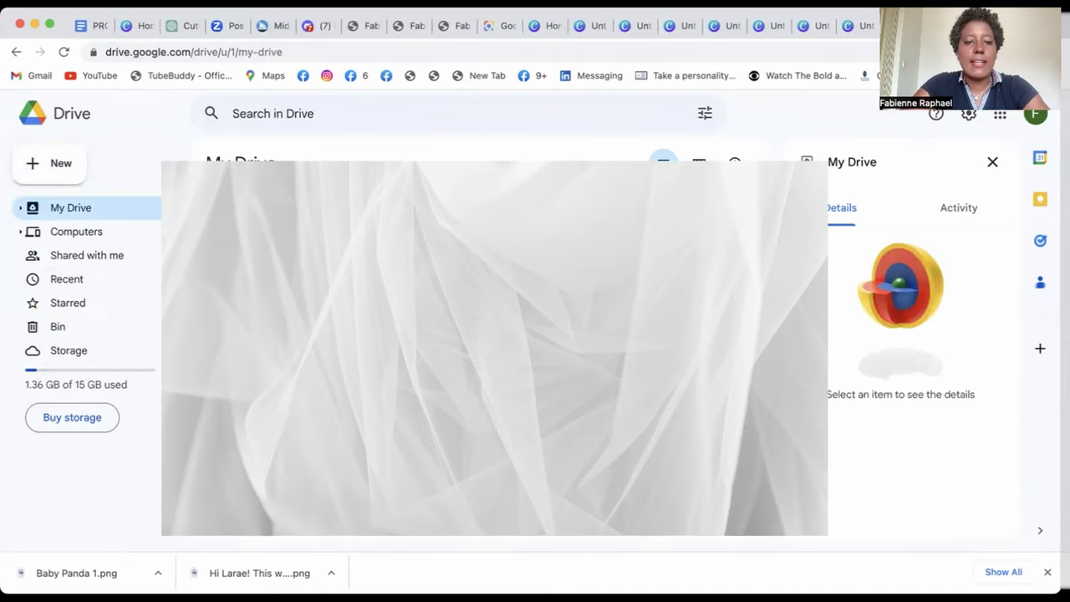
- Set the Baby Panda folder's general access to Anyone with the link, then return to Canva
scroll(275, 493, "down", 5)
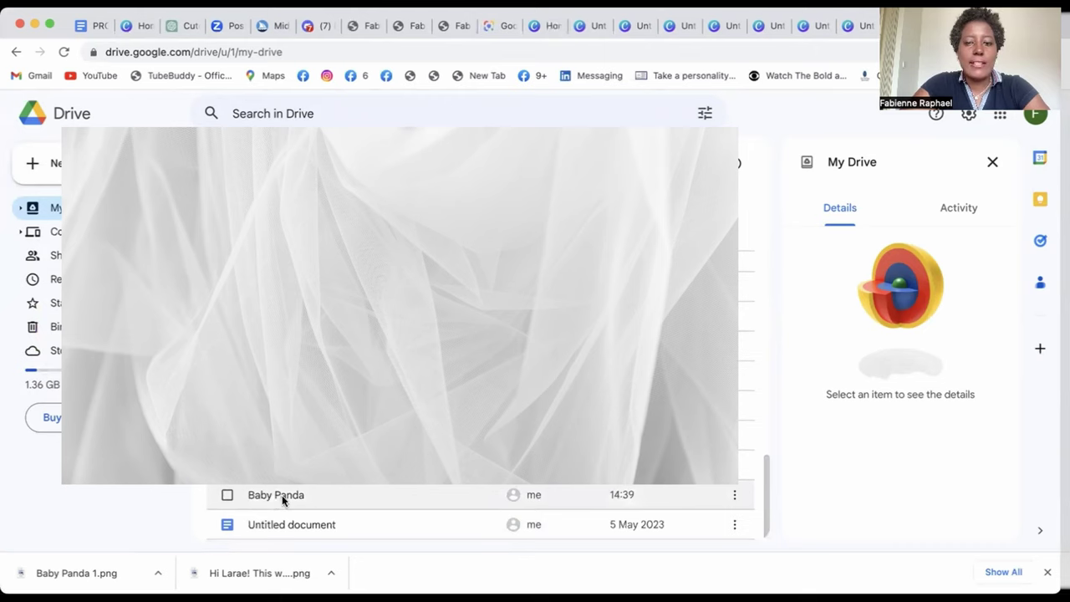
left_click(737, 494)
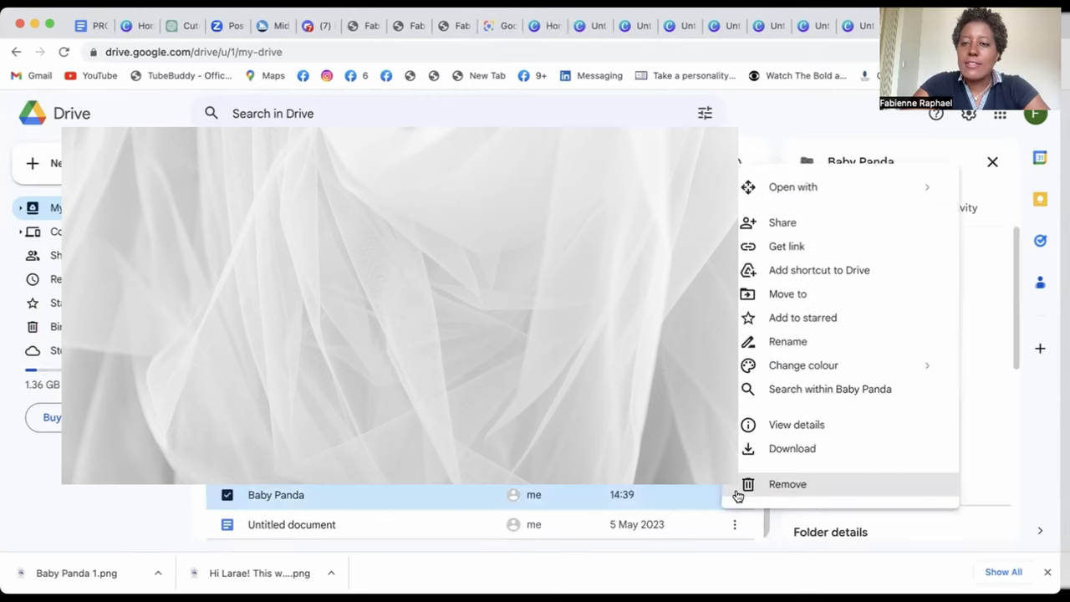
left_click(786, 246)
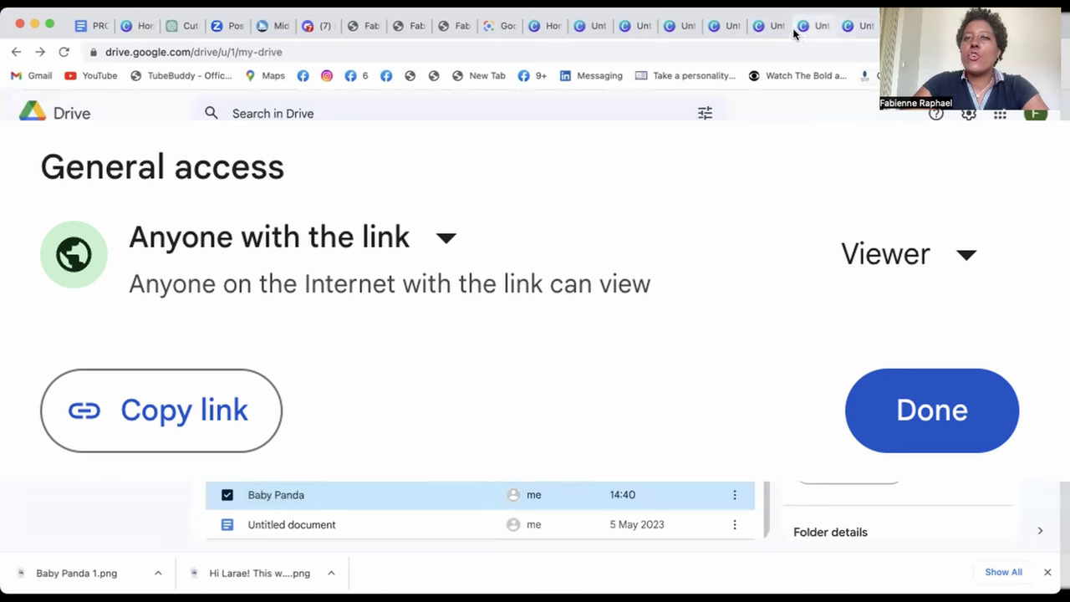
left_click(764, 31)
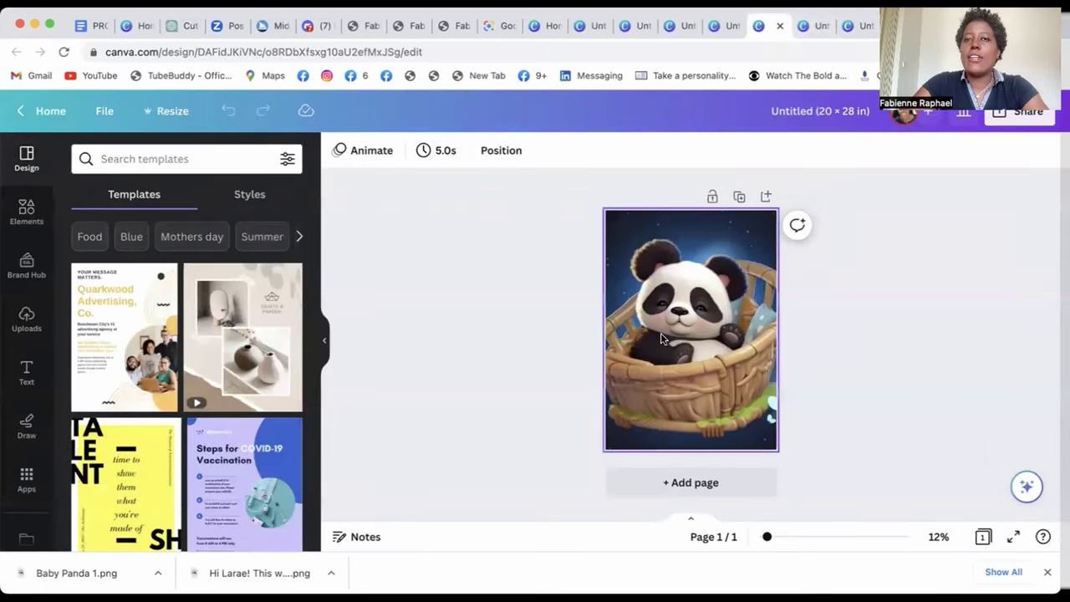
- Start a new 8 × 10 in design and stretch the uploaded panda image across its top
left_click(542, 30)
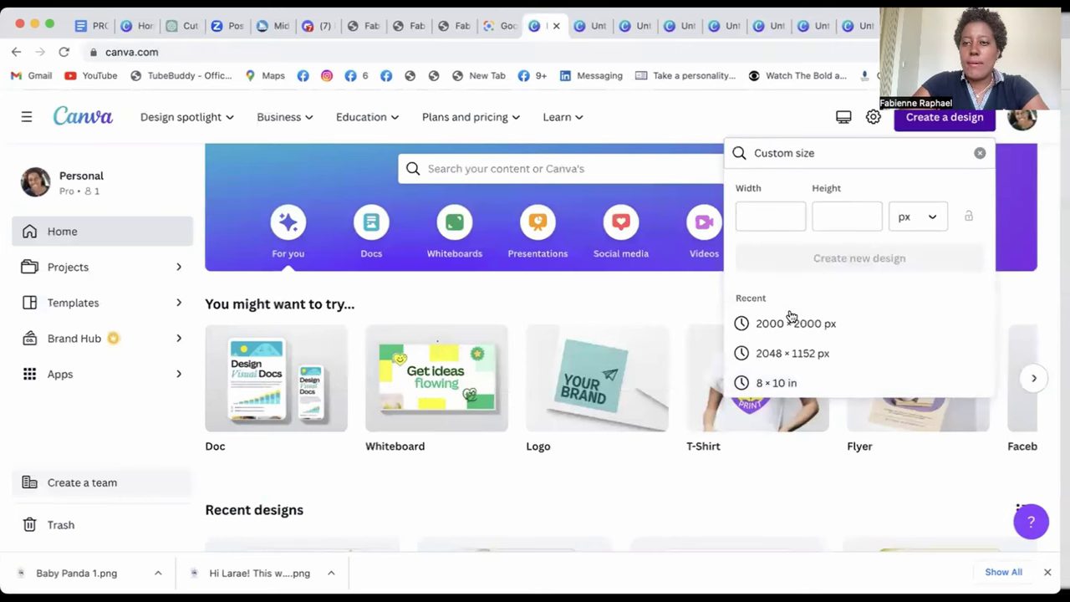
left_click(777, 382)
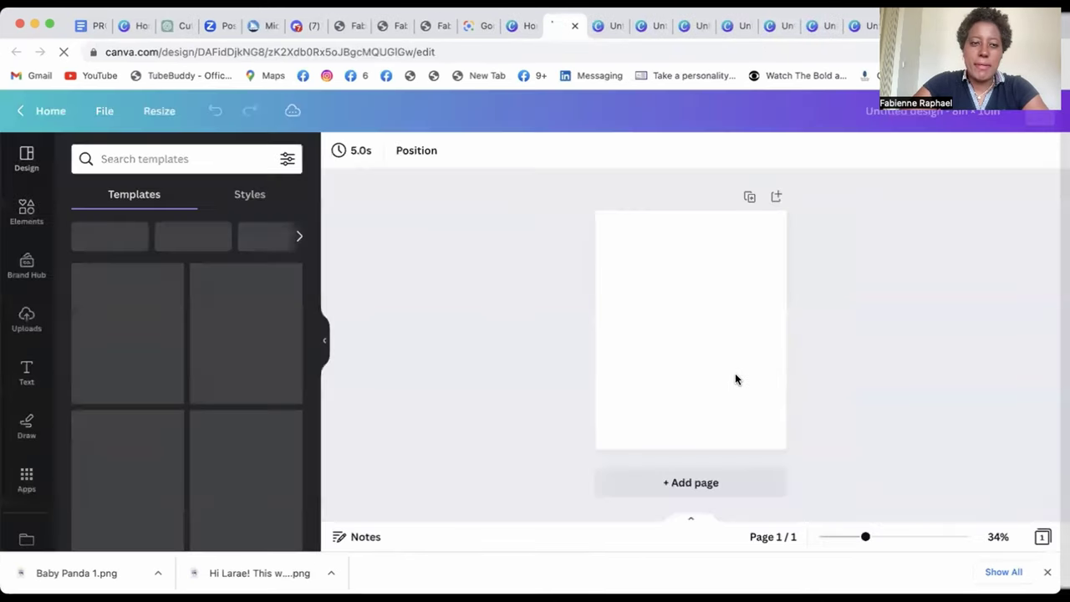
left_click(27, 317)
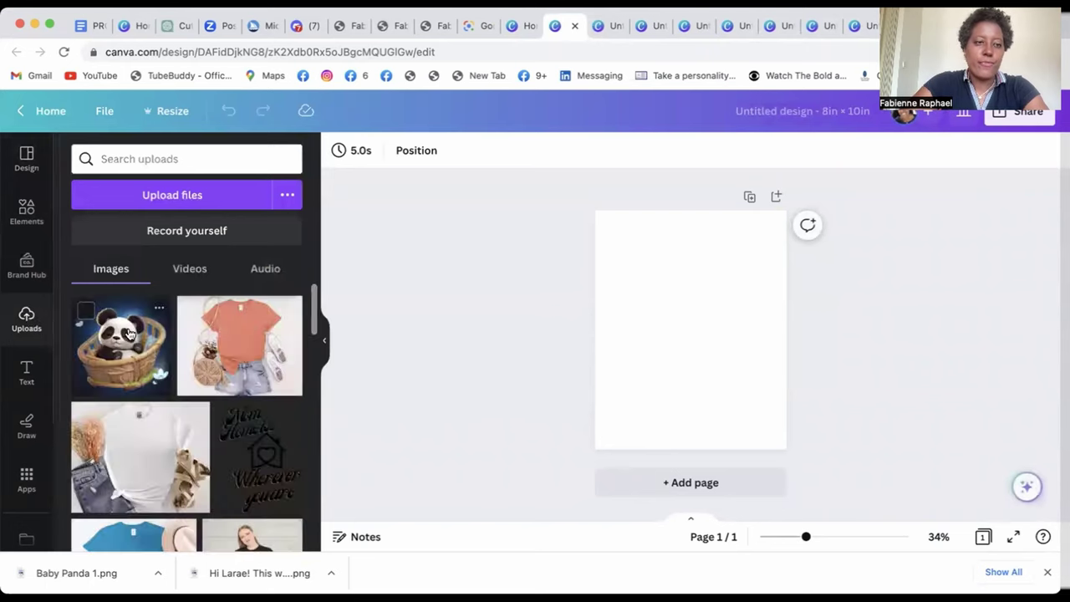
left_click(127, 338)
left_click_drag(626, 268, 594, 236)
left_click_drag(752, 391, 799, 403)
left_click_drag(690, 234, 690, 210)
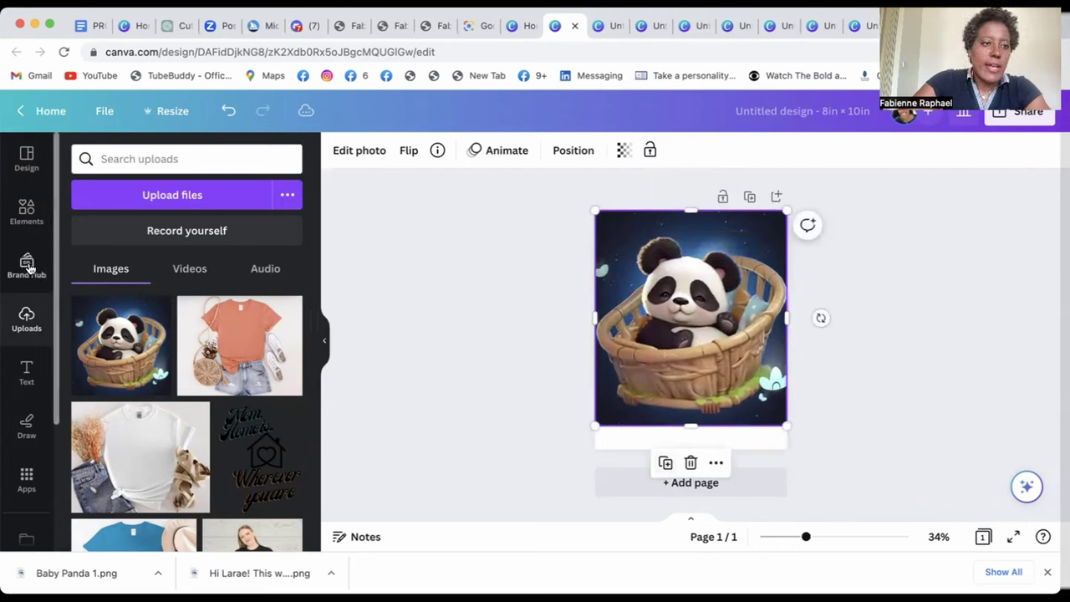
- Add a 'Download here!' heading below the panda image and select its text
left_click(28, 216)
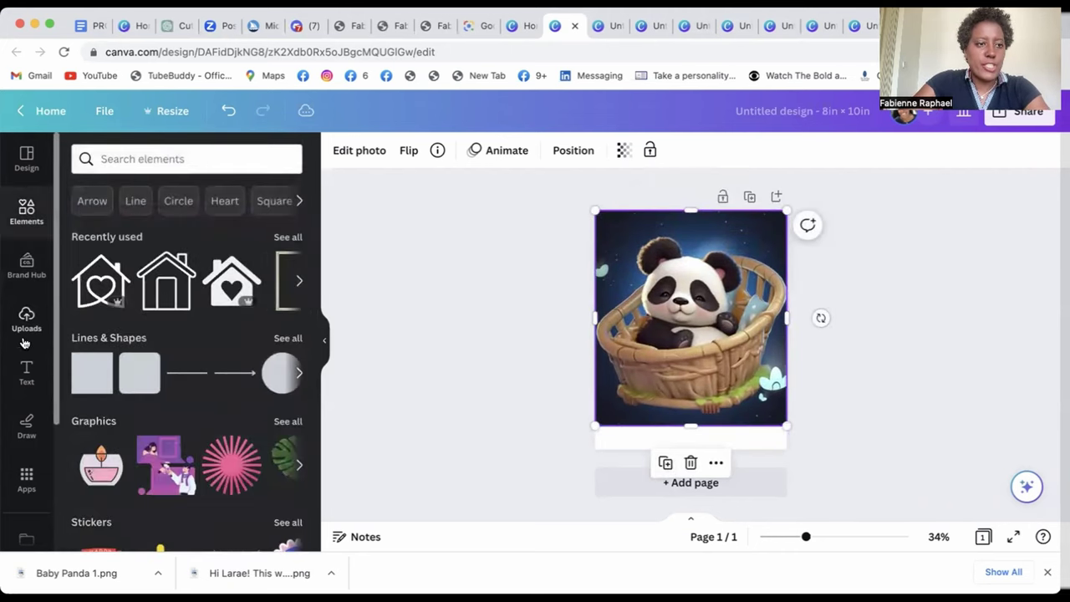
left_click(26, 373)
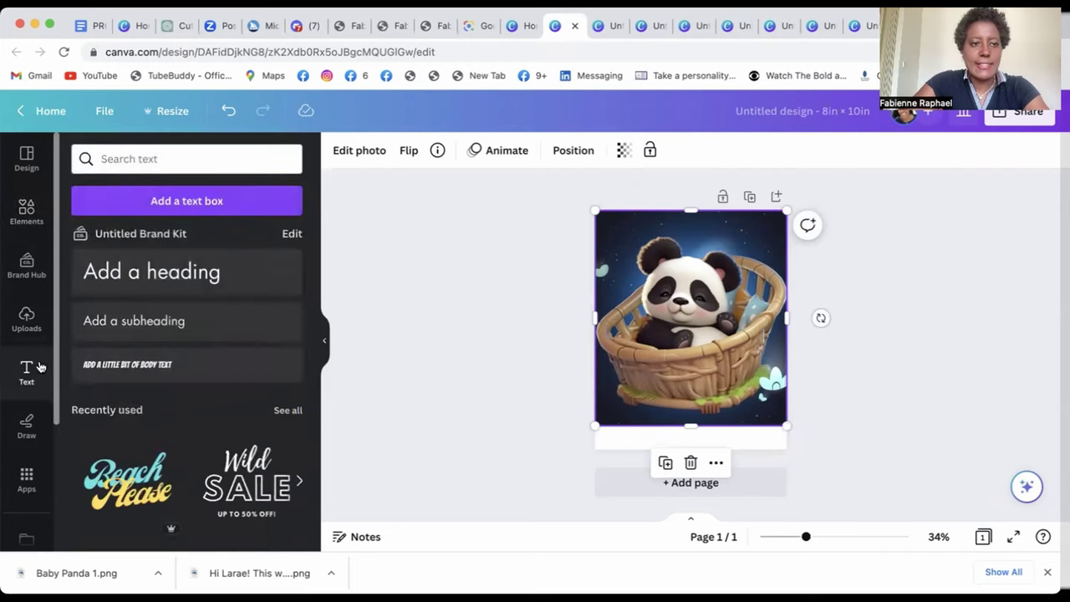
left_click(171, 276)
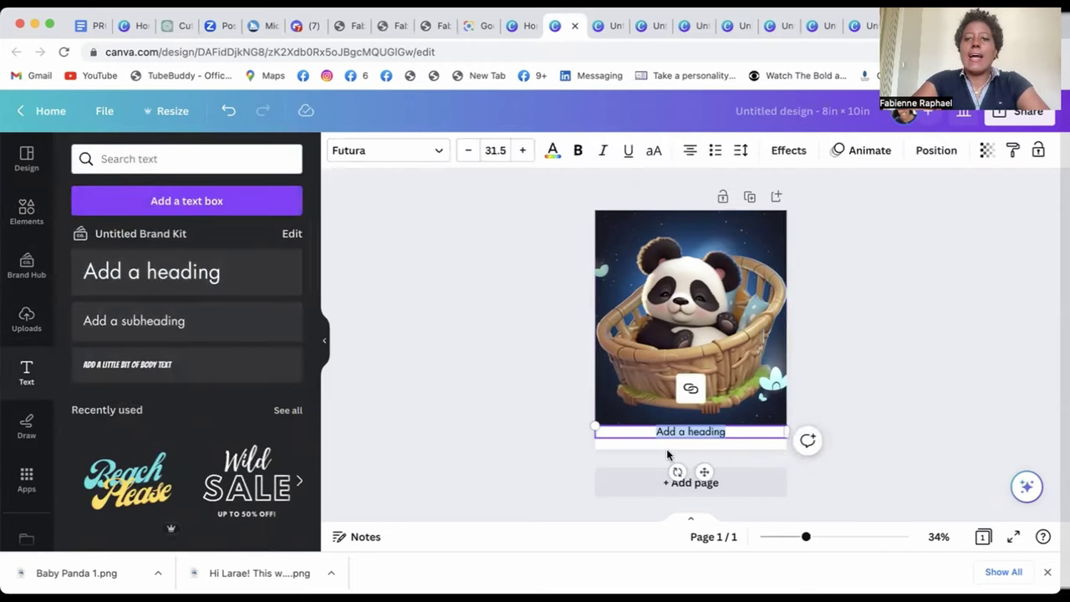
type("Download")
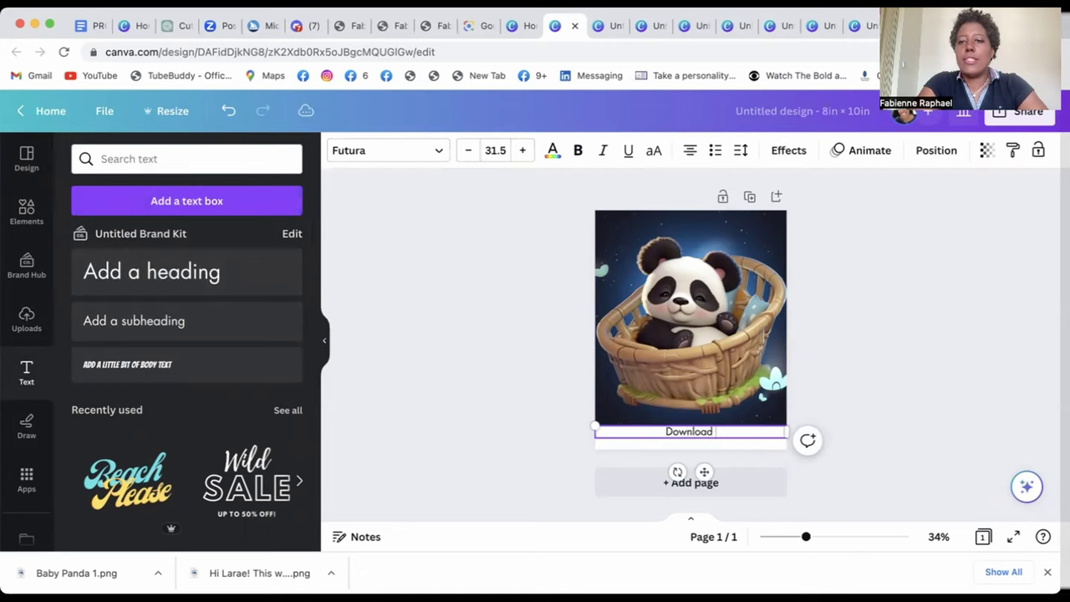
type(" here!")
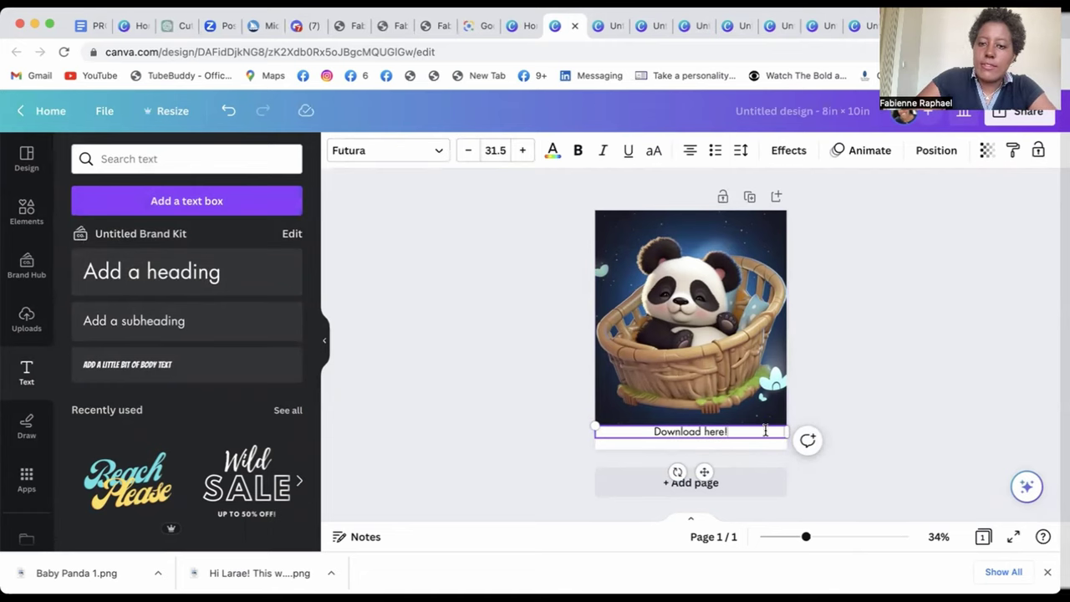
key("ctrl+a")
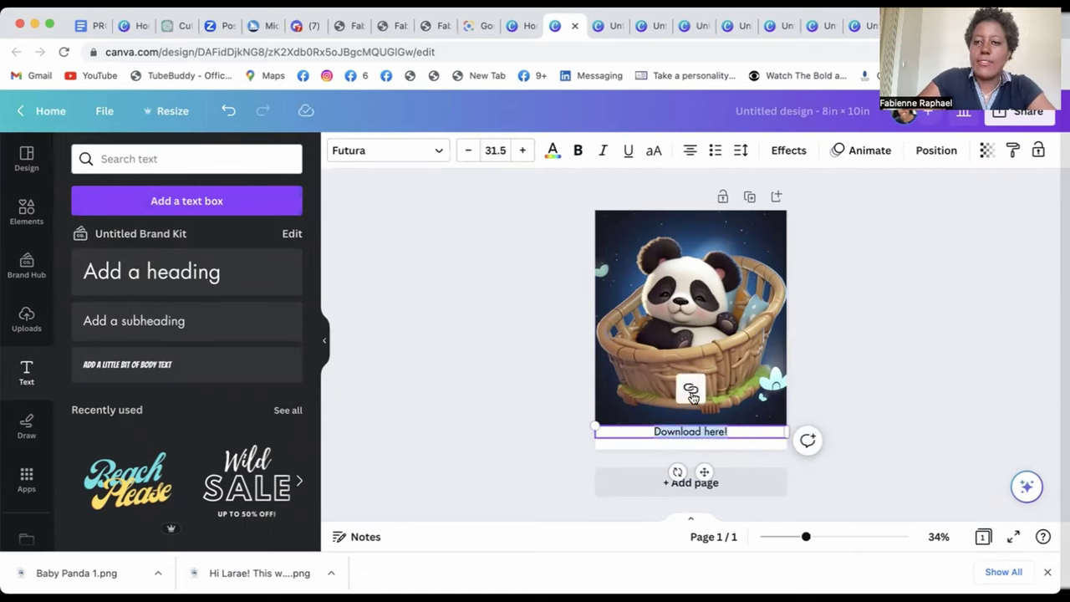
- Link the 'Download here!' heading to the shared Baby Panda Drive folder's share link
left_click(691, 392)
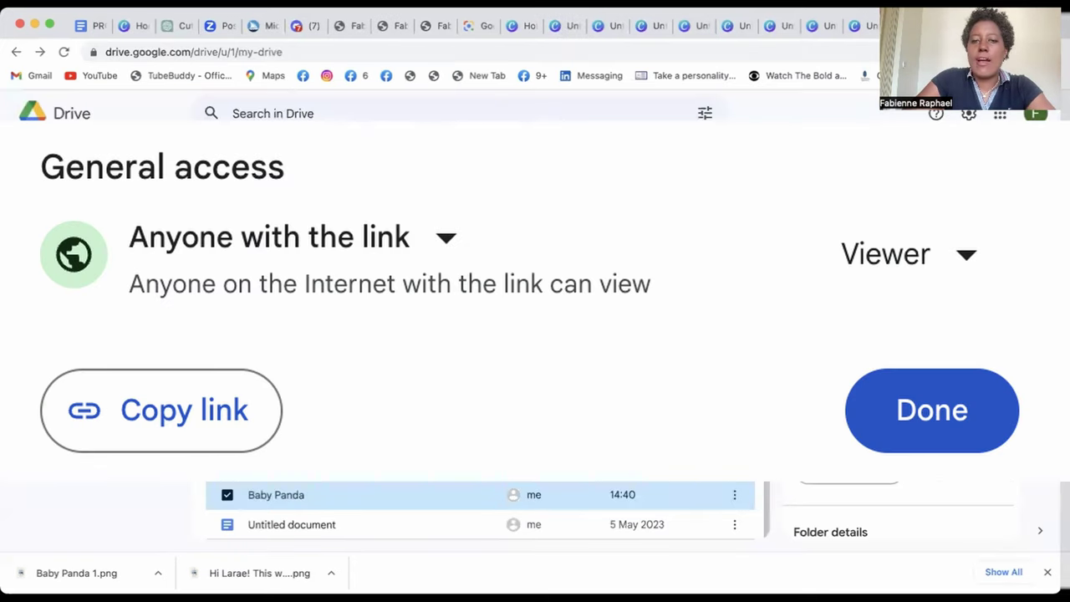
left_click(734, 495)
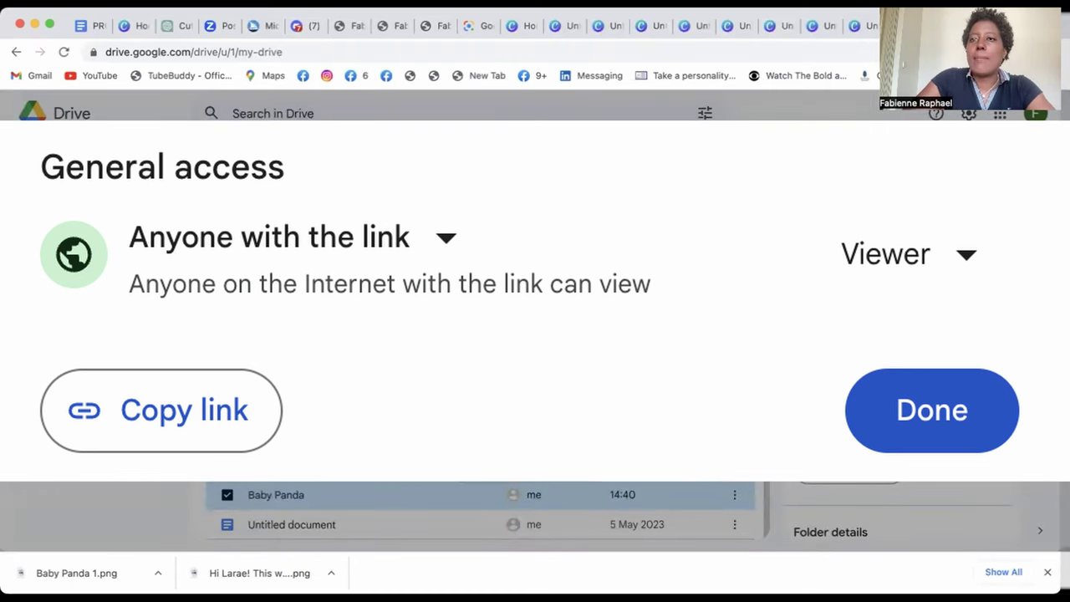
left_click(525, 26)
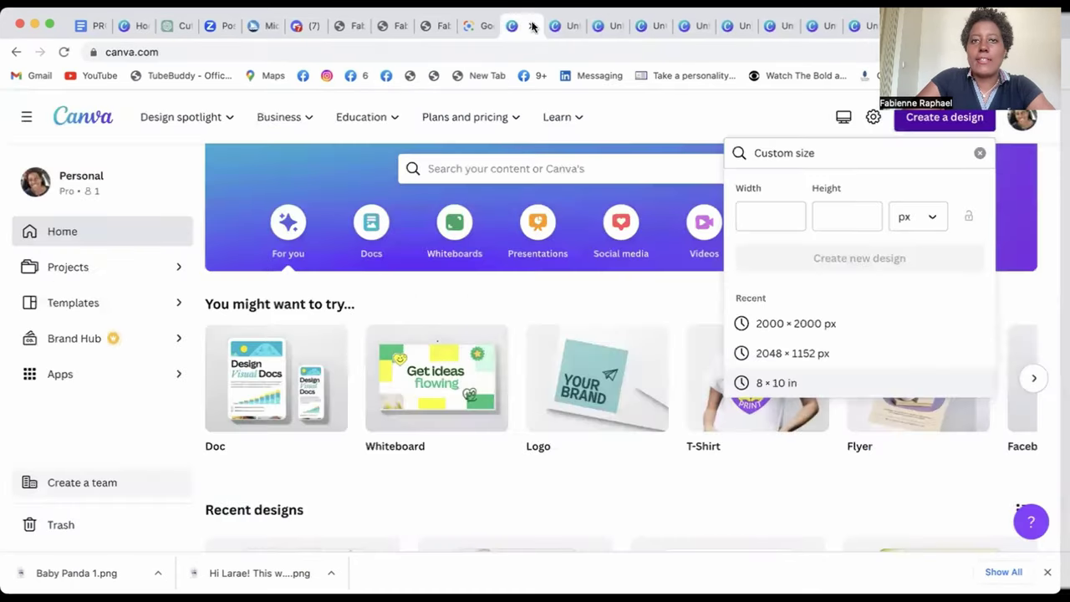
left_click(559, 26)
left_click(724, 456)
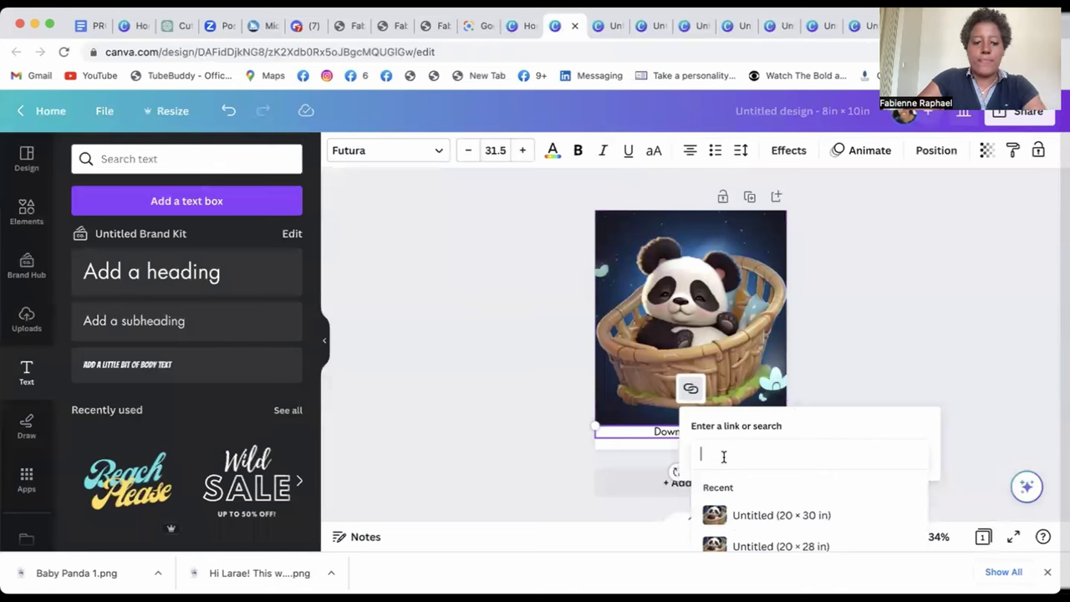
key("Return")
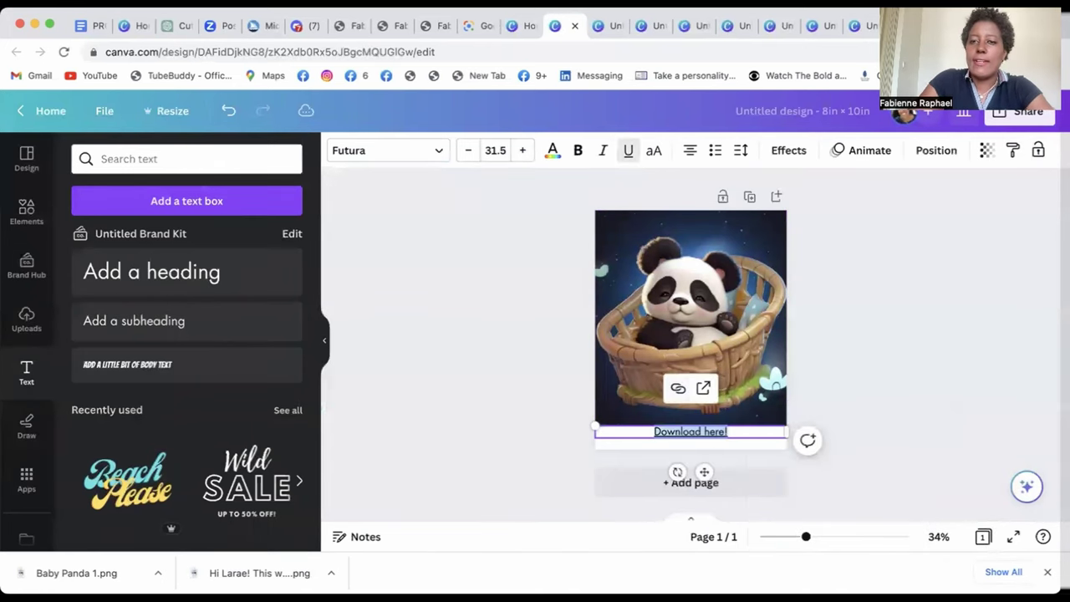
left_click(886, 372)
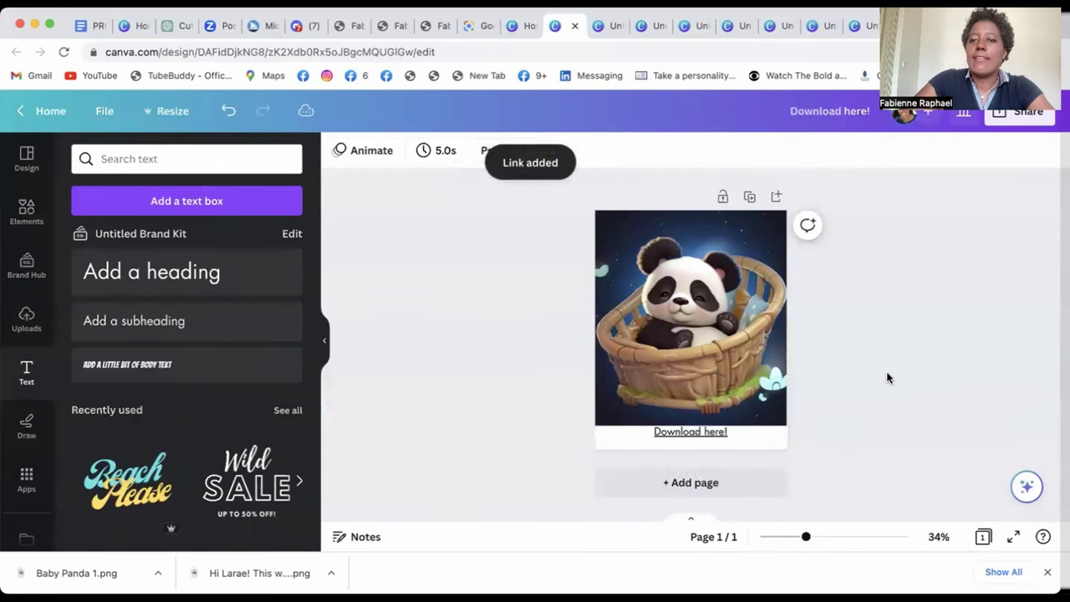
left_click(1019, 112)
left_click(869, 490)
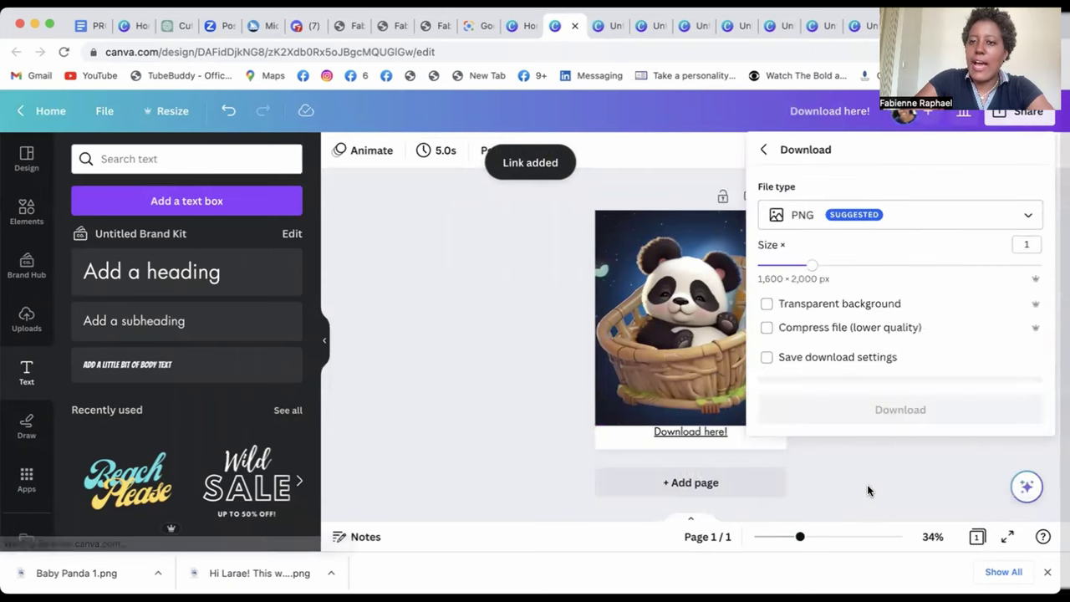
left_click(871, 218)
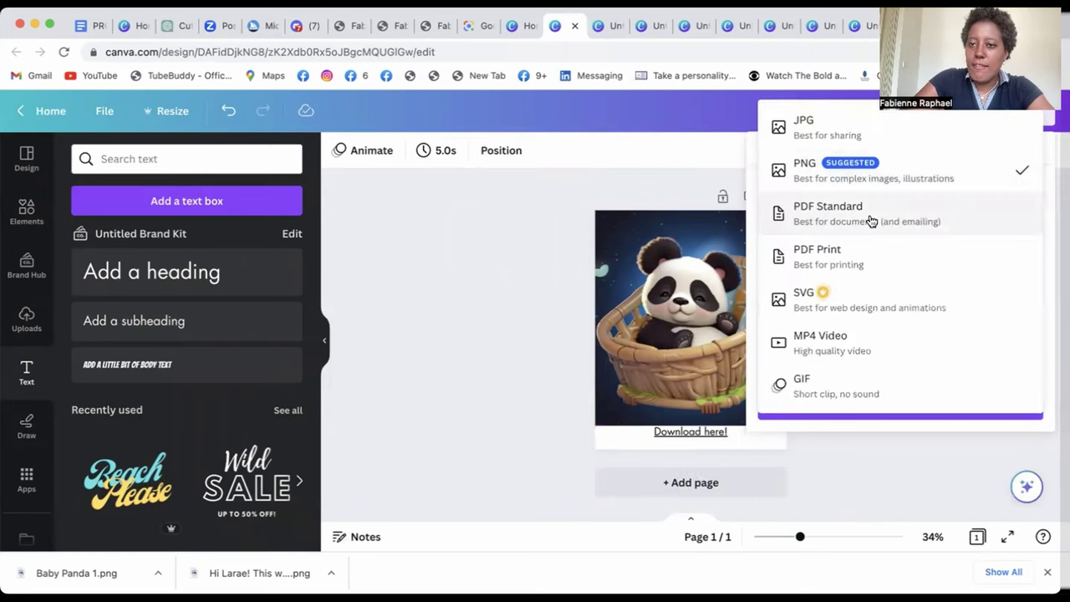
left_click(872, 259)
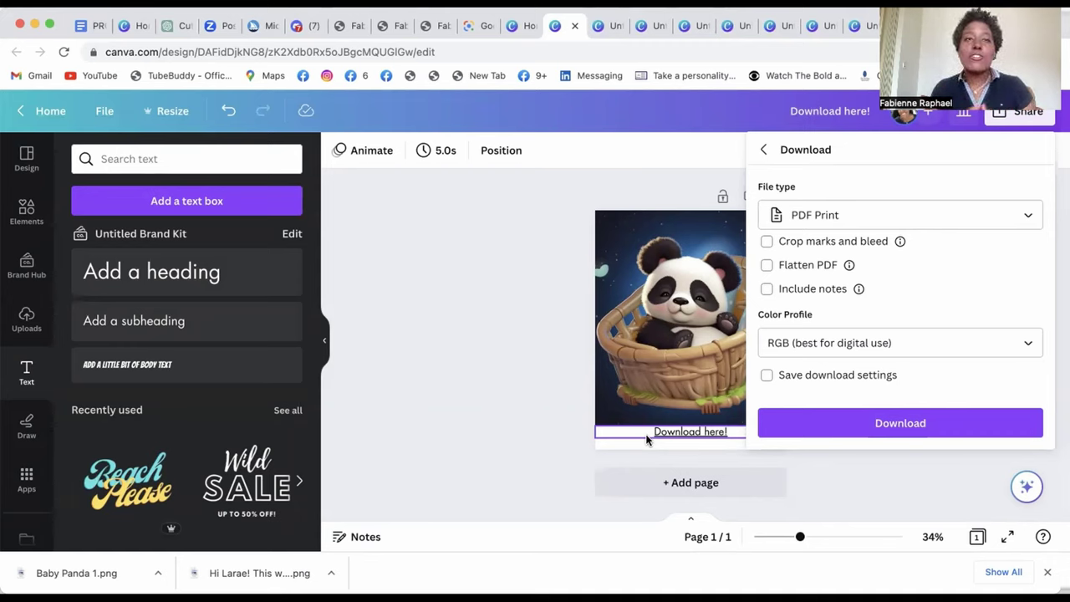
left_click(657, 176)
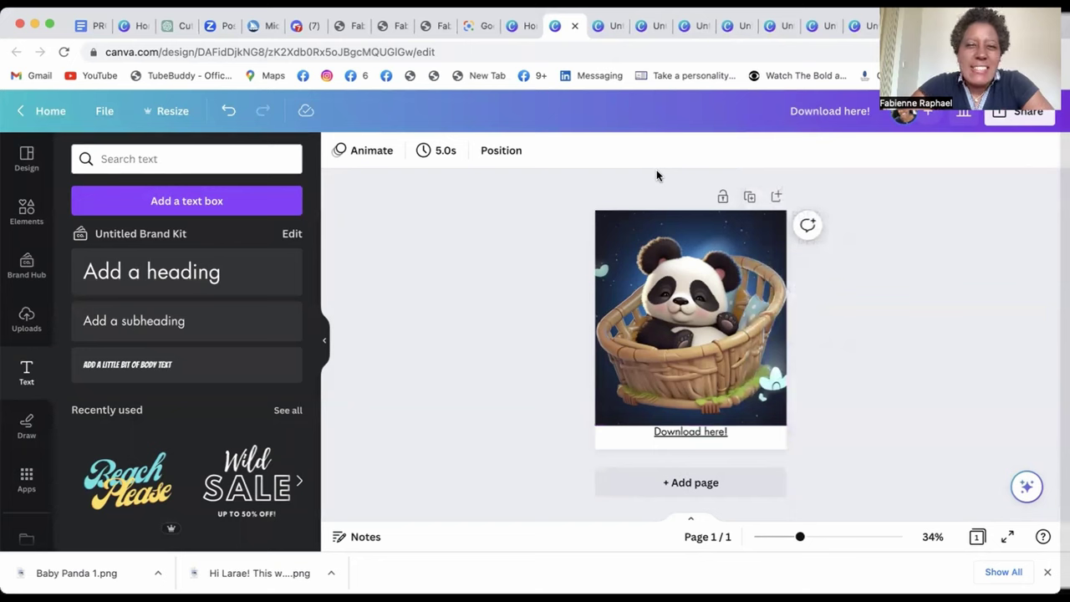